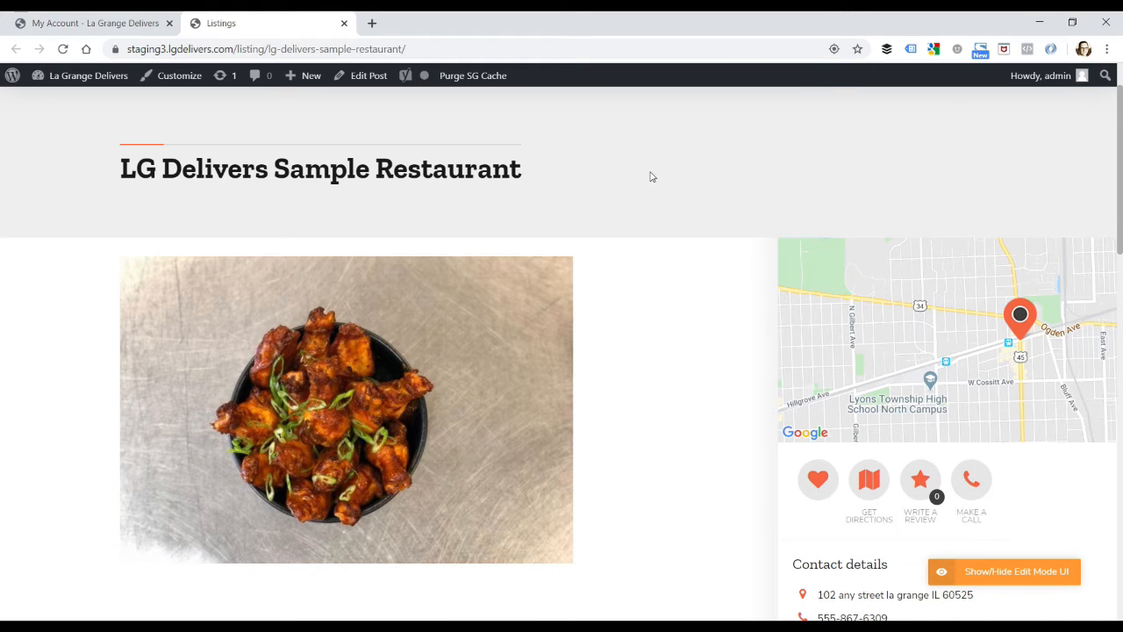
Step: Review the LG Delivers Sample Restaurant listing page, including its description, expanded opening hours and location map
scroll(669, 176, down, 1)
scroll(669, 178, down, 2)
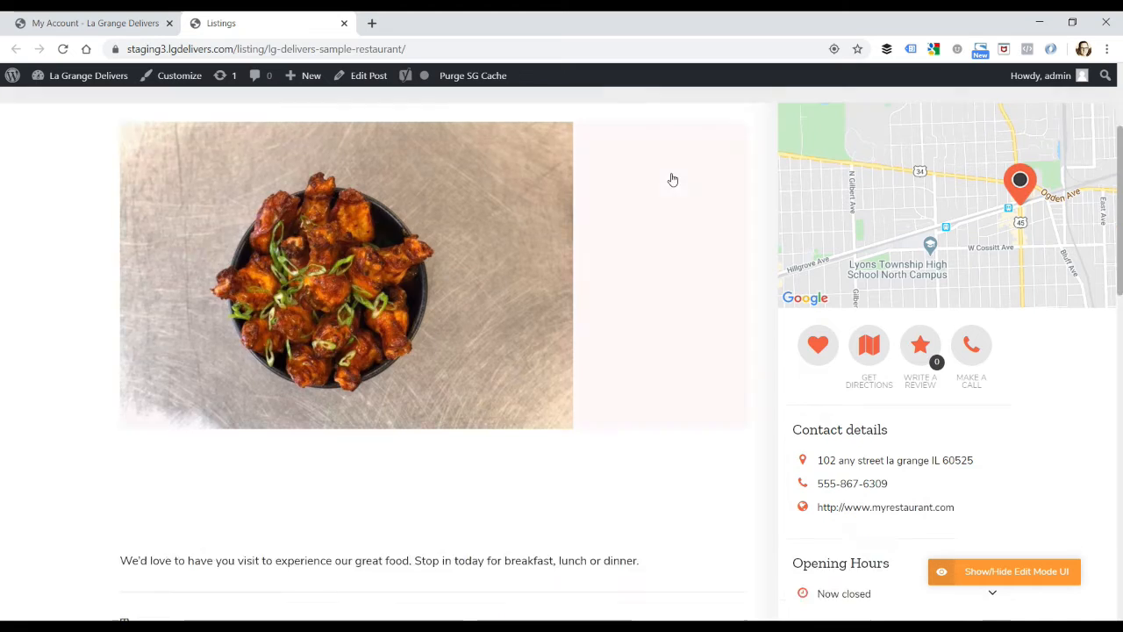
drag(651, 476, 123, 476)
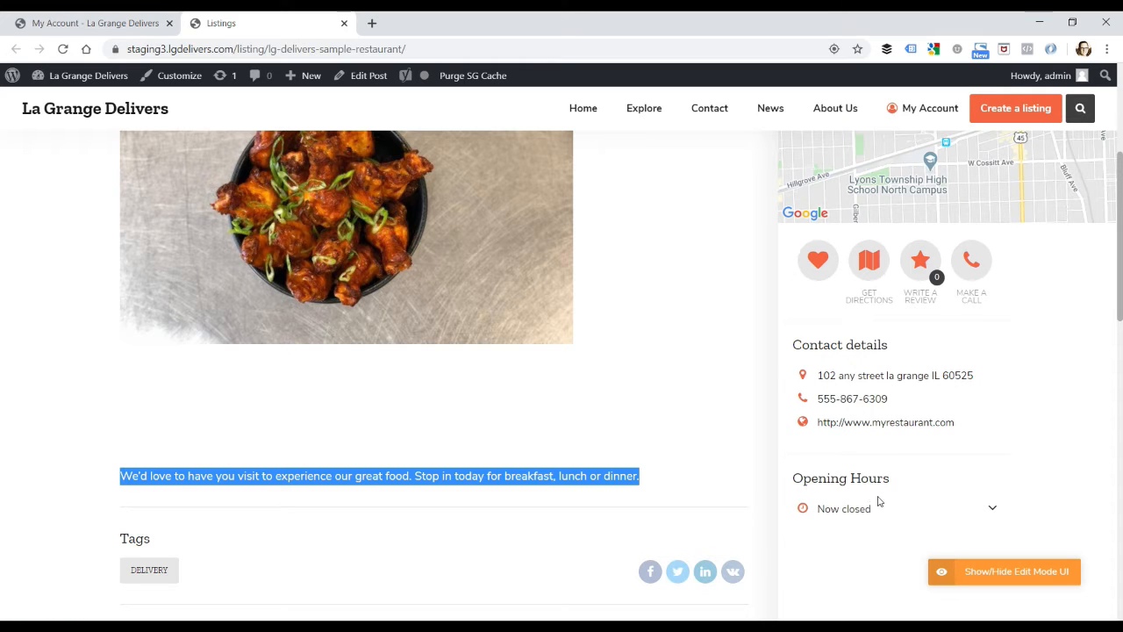
click(994, 512)
scroll(1045, 494, down, 2)
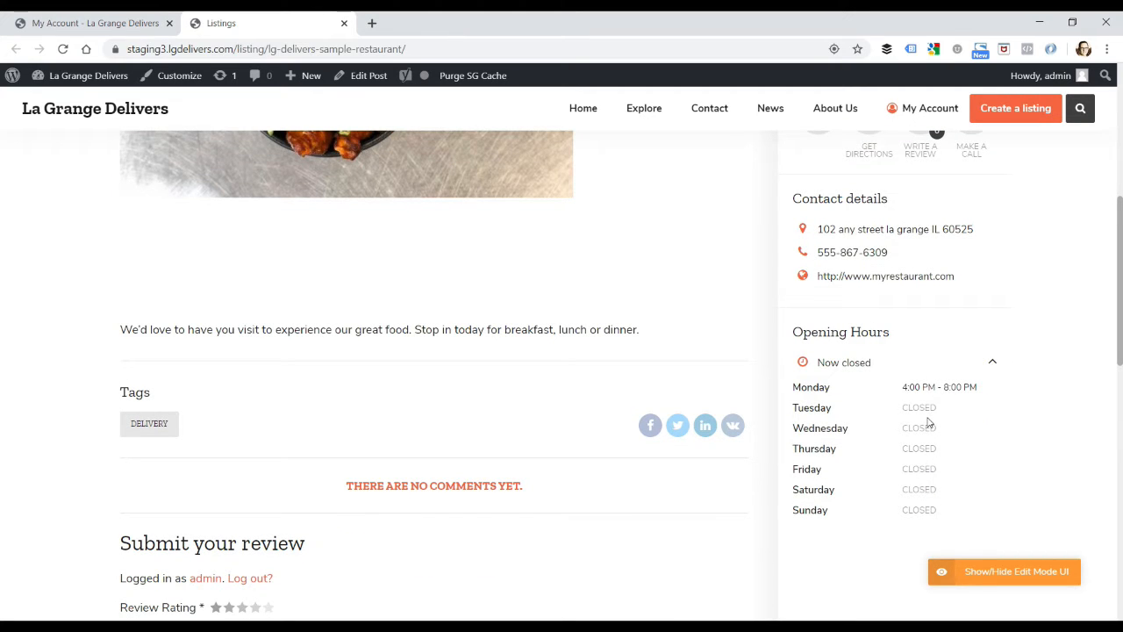
scroll(929, 426, up, 4)
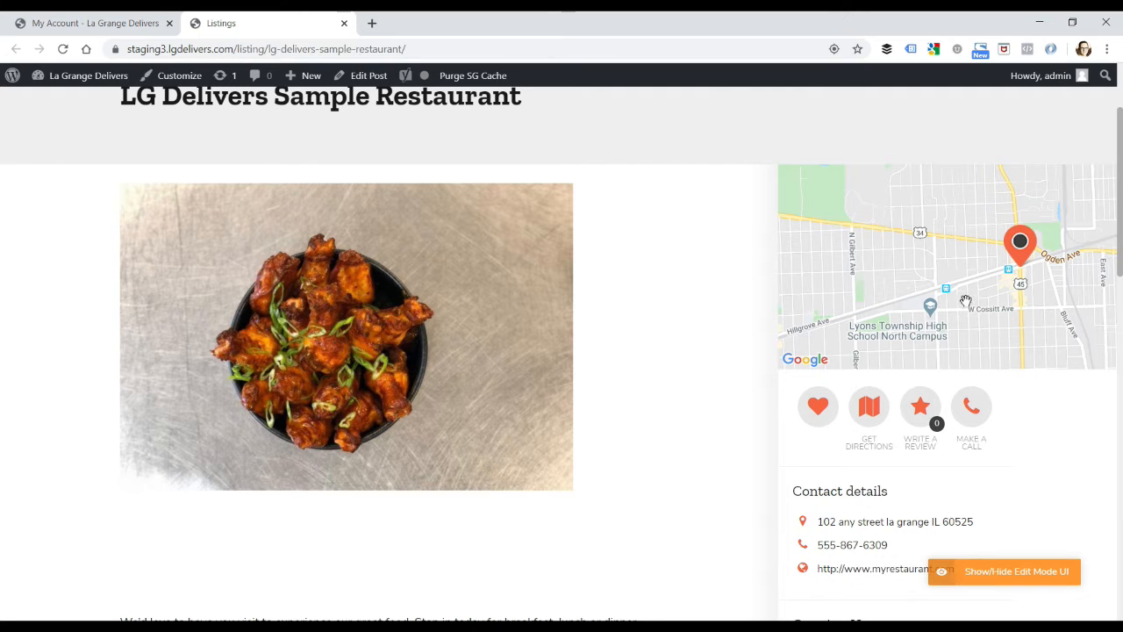
scroll(919, 318, up, 2)
scroll(918, 316, down, 1)
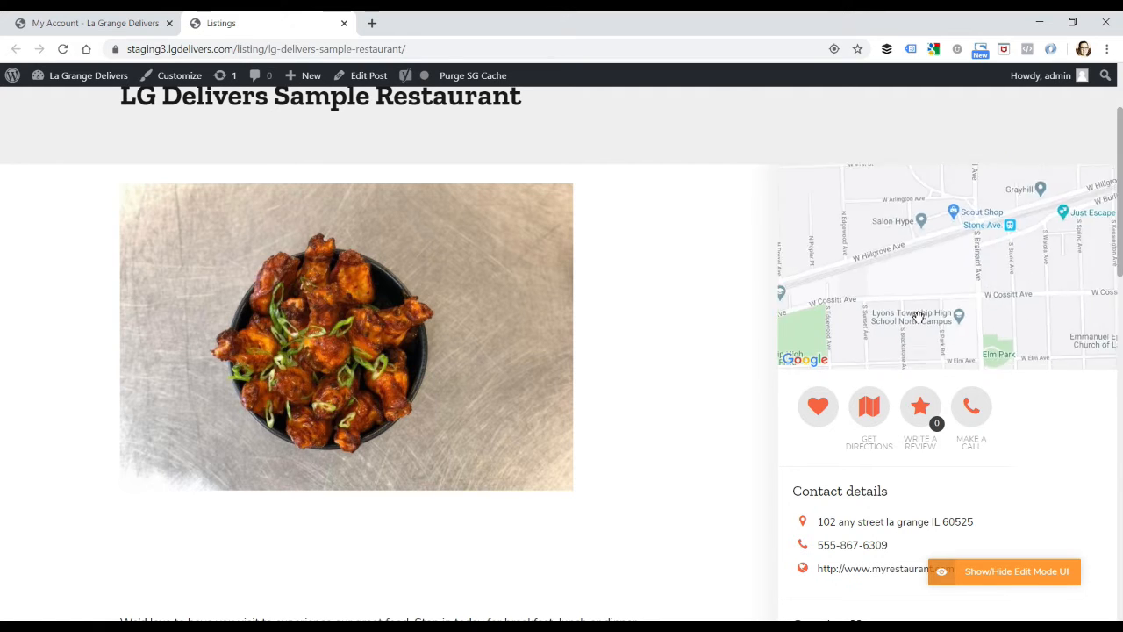
scroll(694, 306, down, 1)
scroll(694, 307, up, 3)
scroll(695, 307, up, 1)
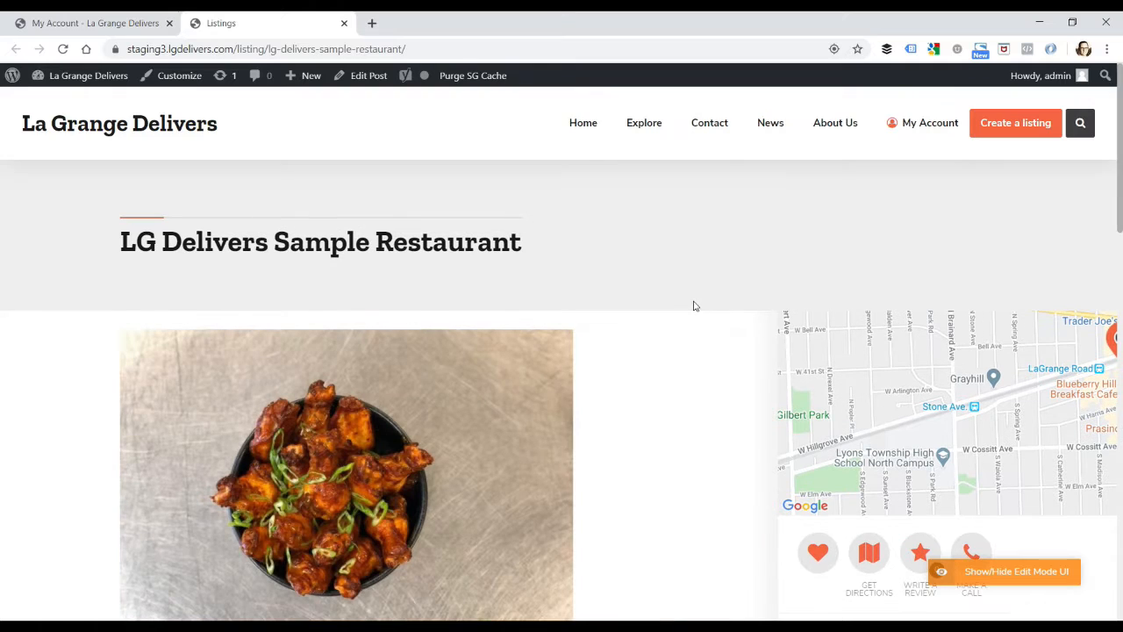
Step: Open the LG Delivers Sample Restaurant listing for editing from the account's own listings
click(917, 127)
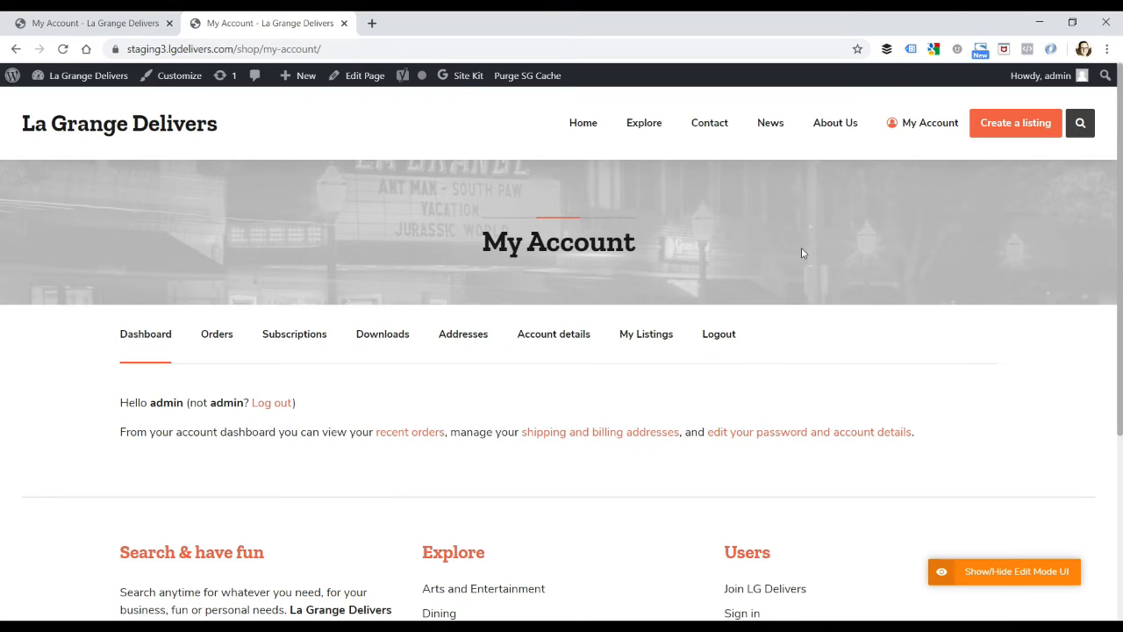
click(648, 340)
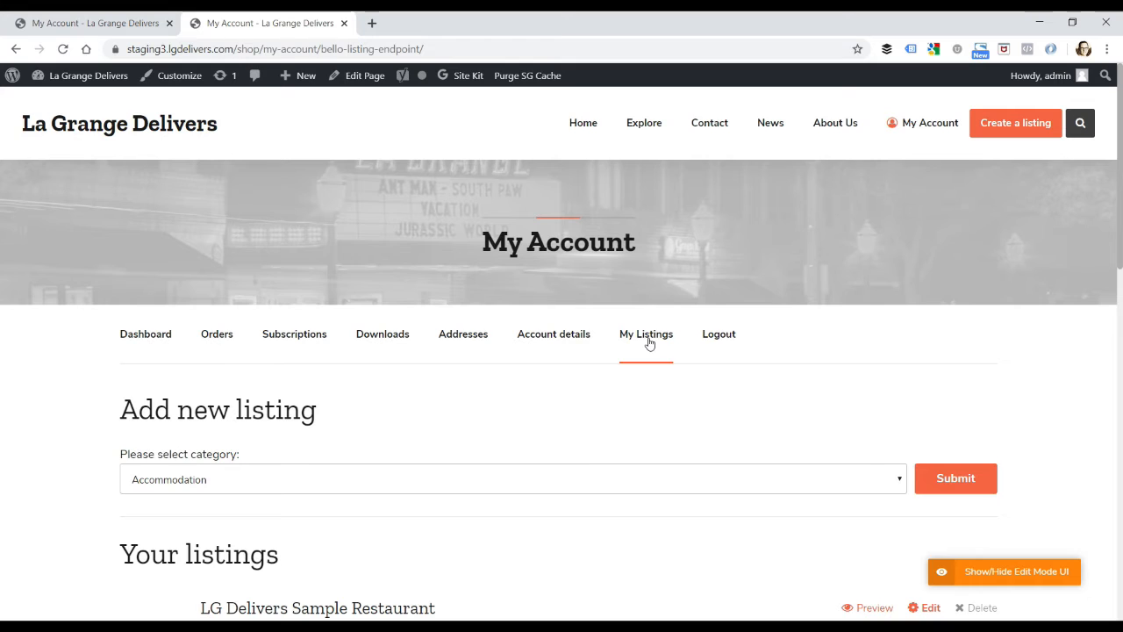
scroll(648, 342, down, 1)
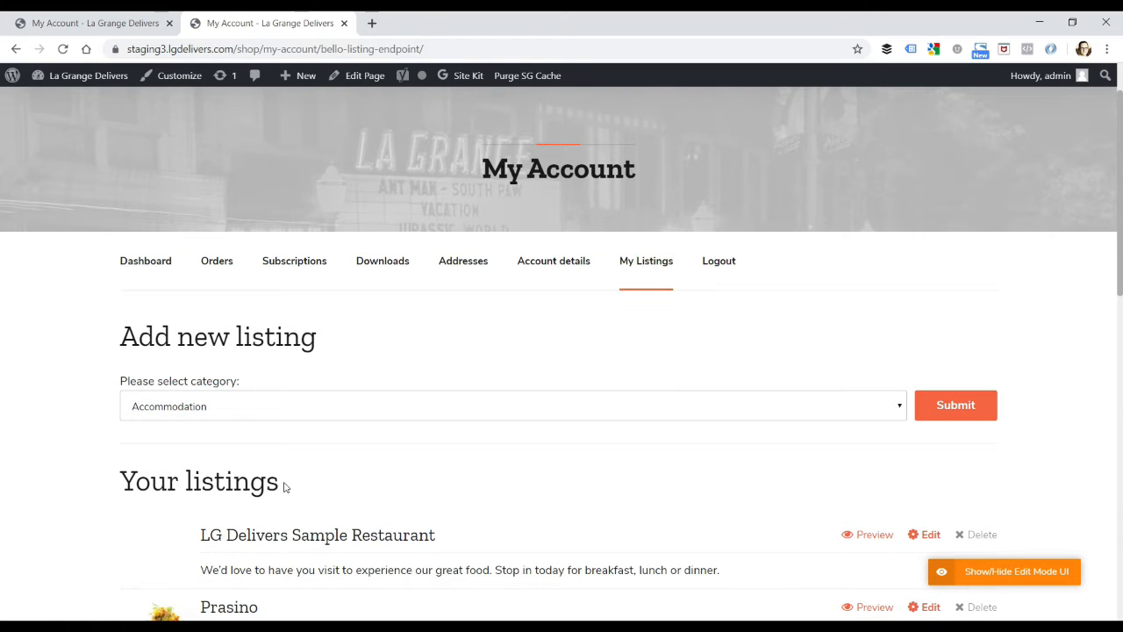
scroll(284, 487, down, 2)
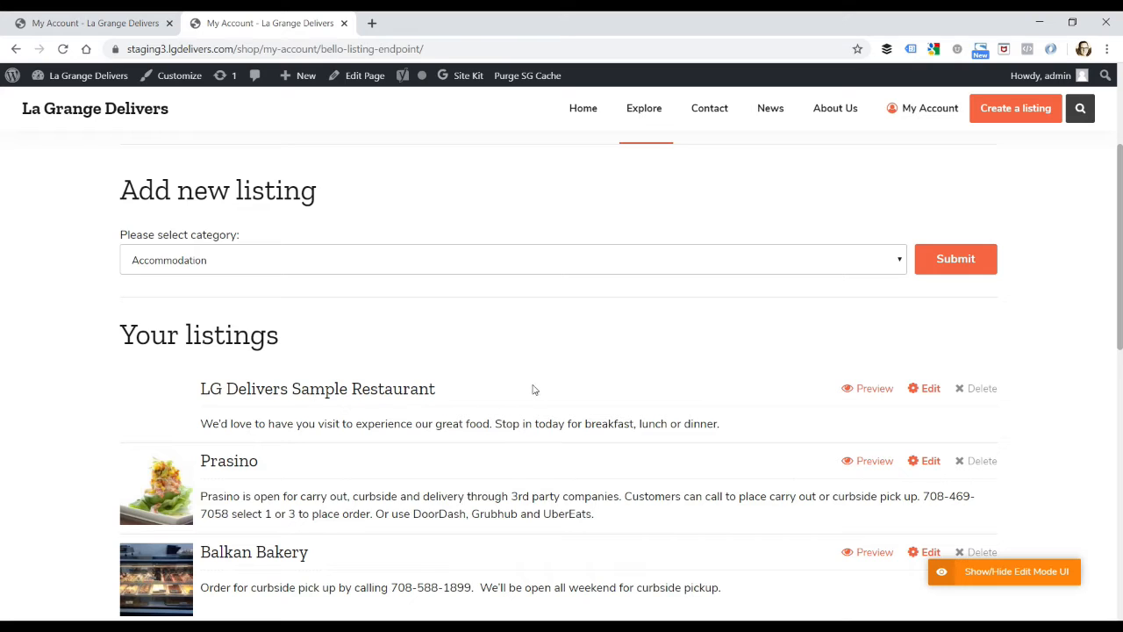
click(932, 391)
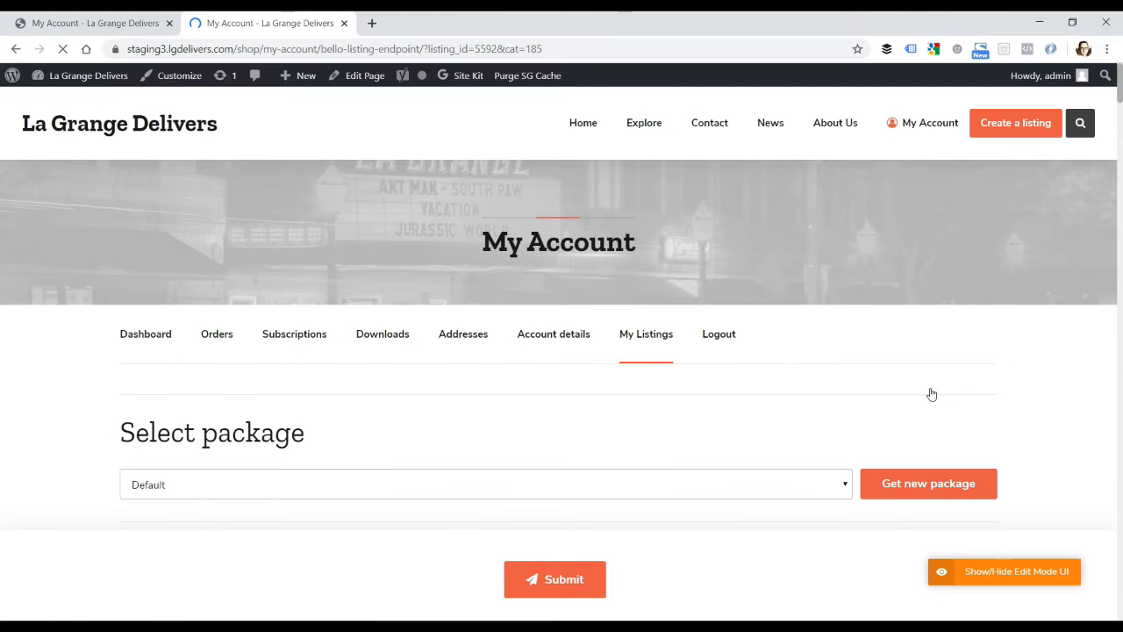
Step: Add the sentence "See our online menu." to the end of the listing's content text
scroll(865, 397, down, 3)
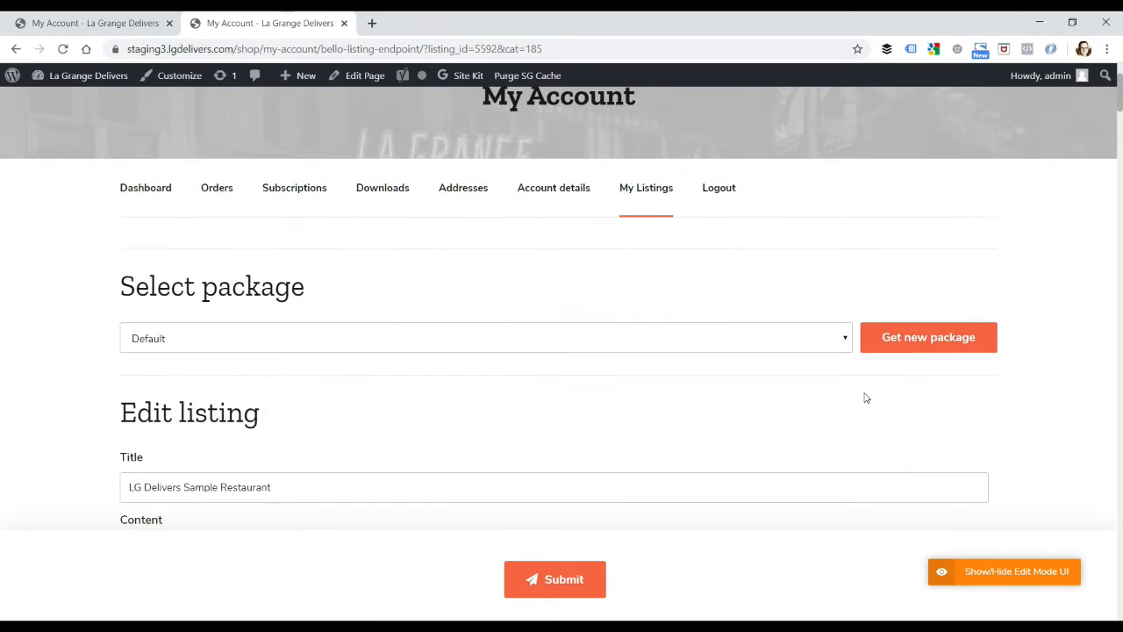
scroll(865, 398, down, 2)
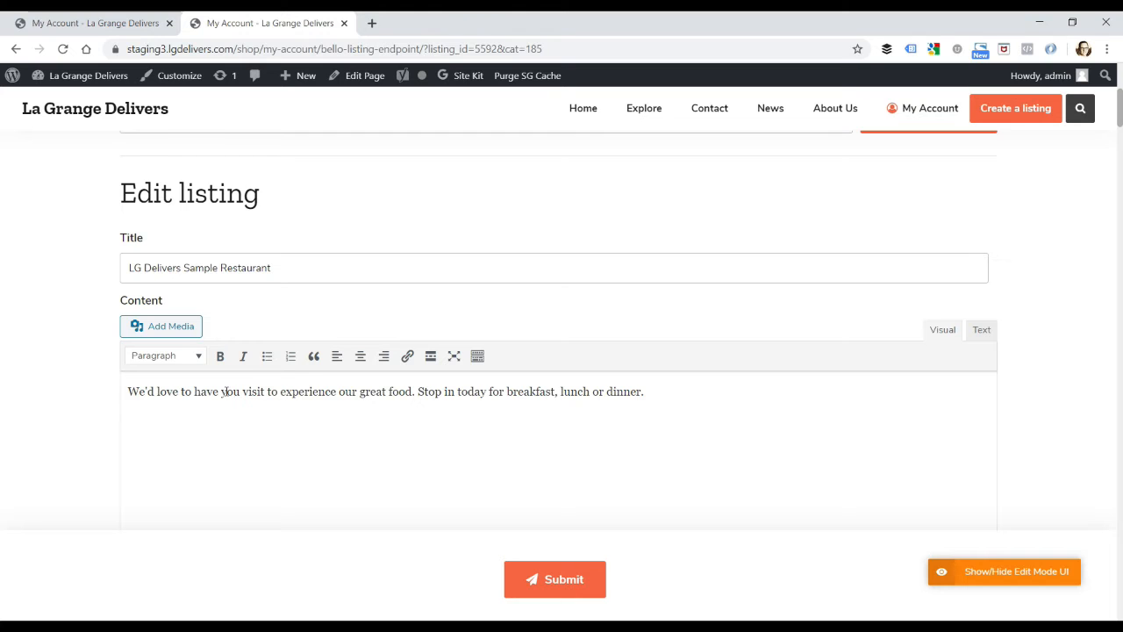
click(654, 393)
text(See our onlin em)
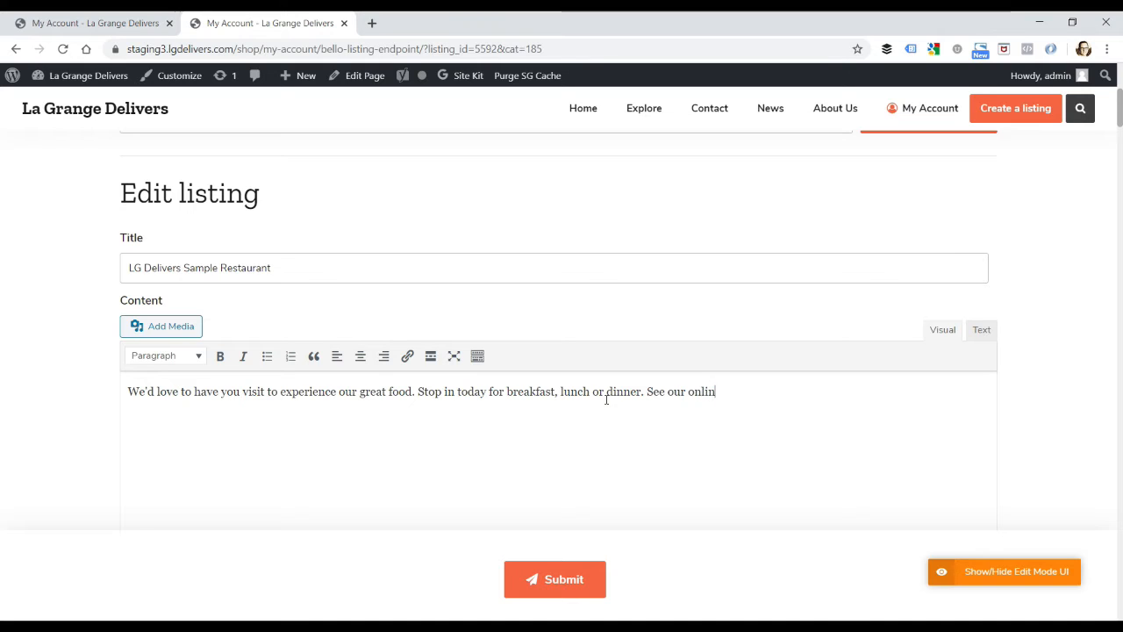
key(BackSpace)
key(BackSpace)
key(BackSpace)
text(e m)
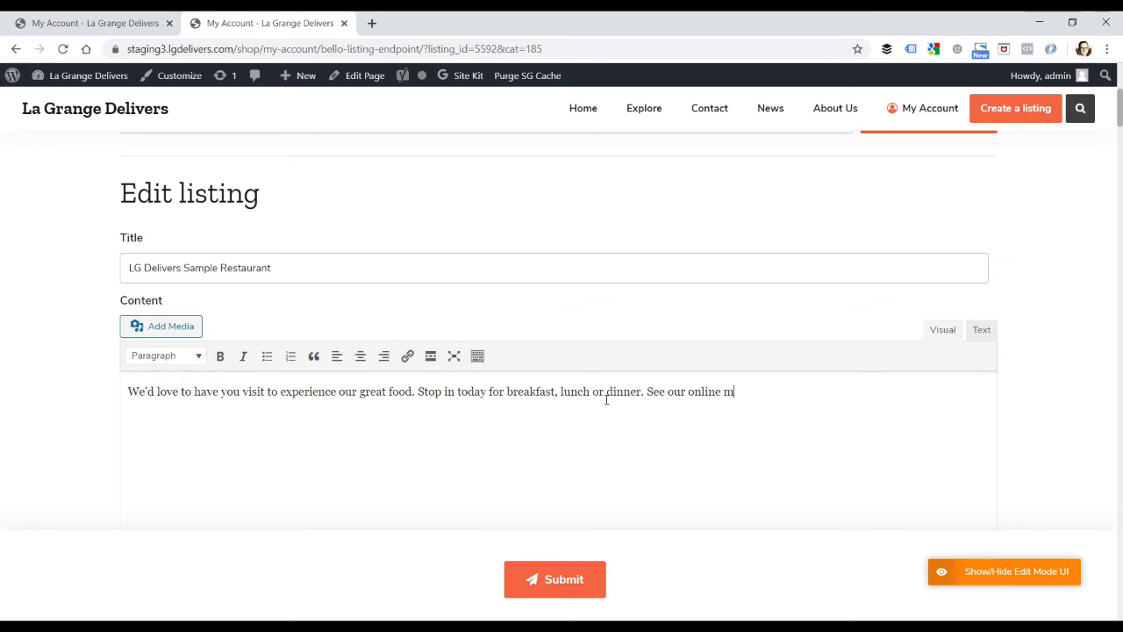
text(enu.)
Step: Link the words "online menu" in the content text to "doordash.com/myrestaurnt."
drag(752, 392, 691, 394)
click(407, 357)
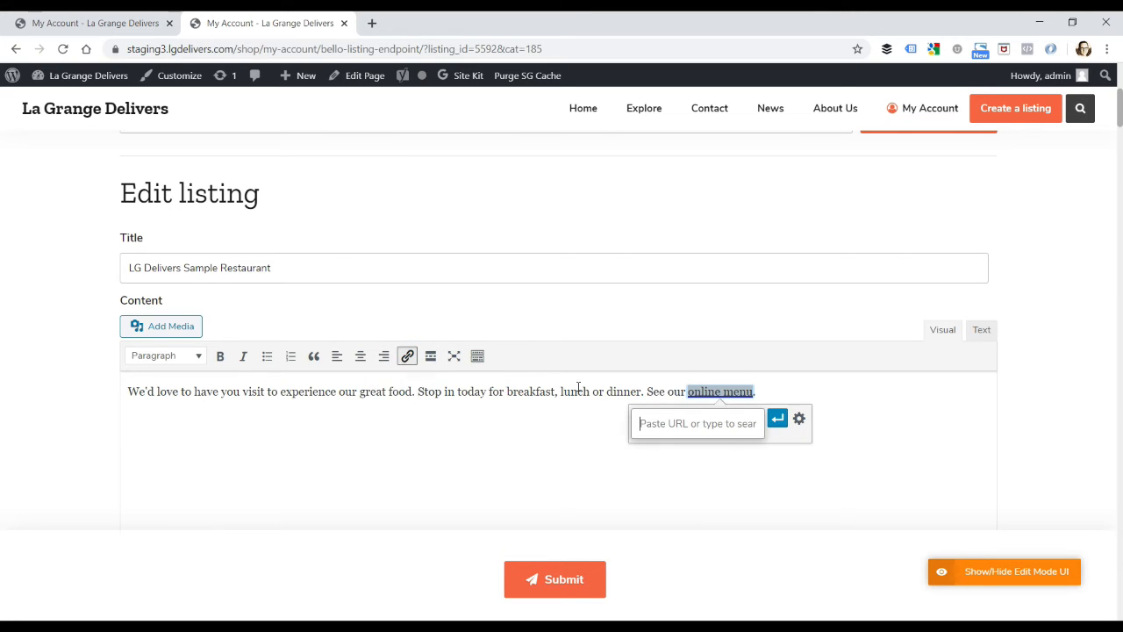
text(doord)
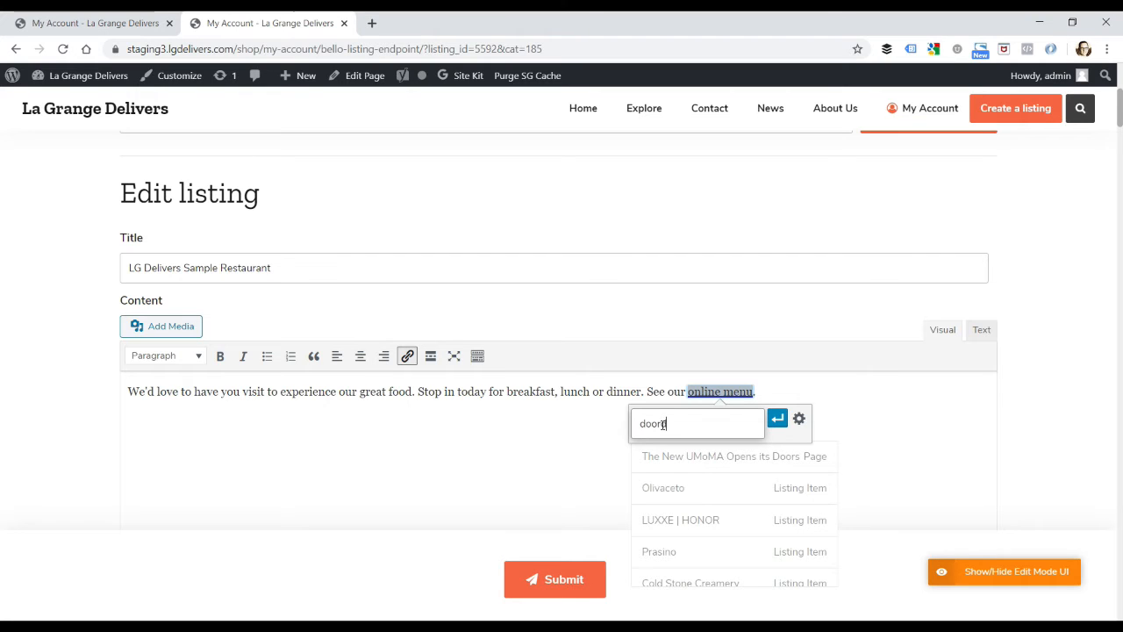
text(ash.com/m)
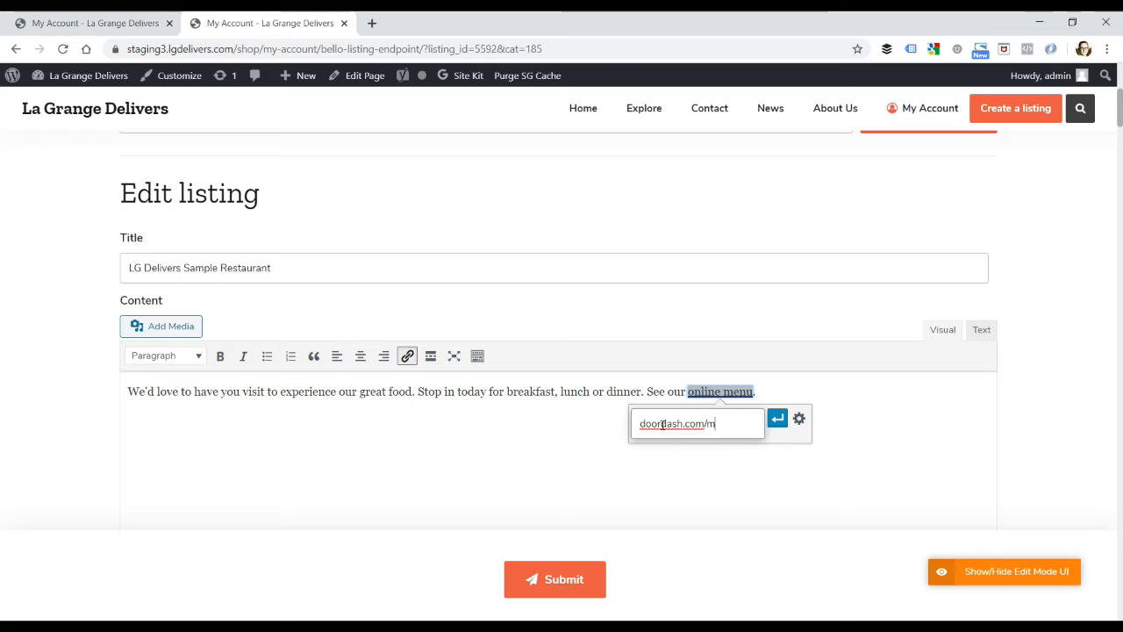
text(yrestaurnt.)
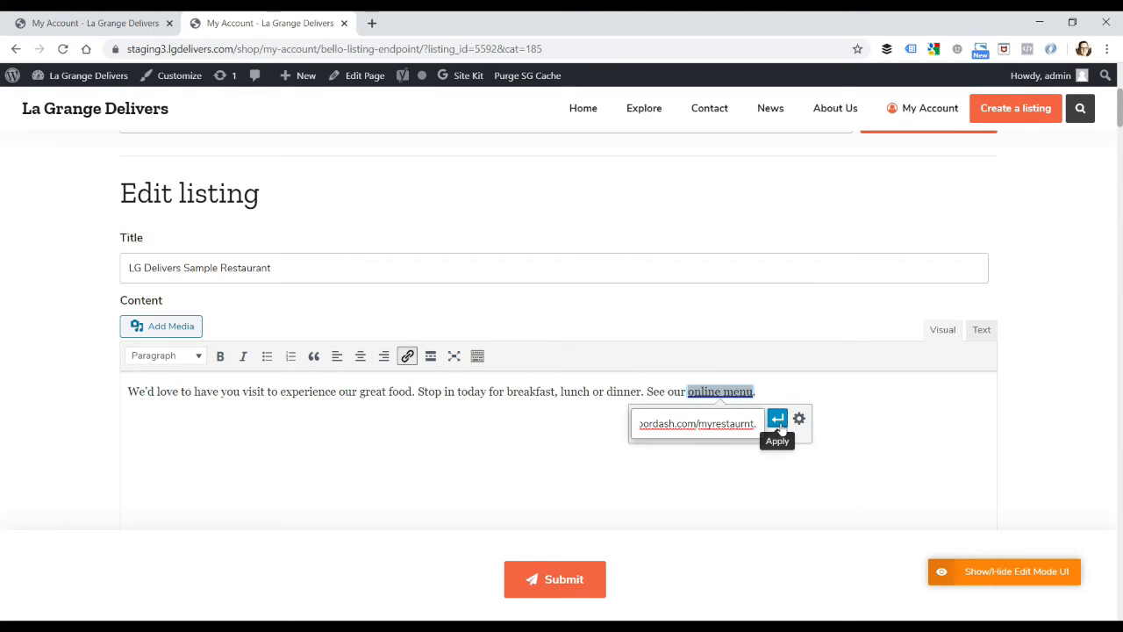
click(778, 419)
click(865, 406)
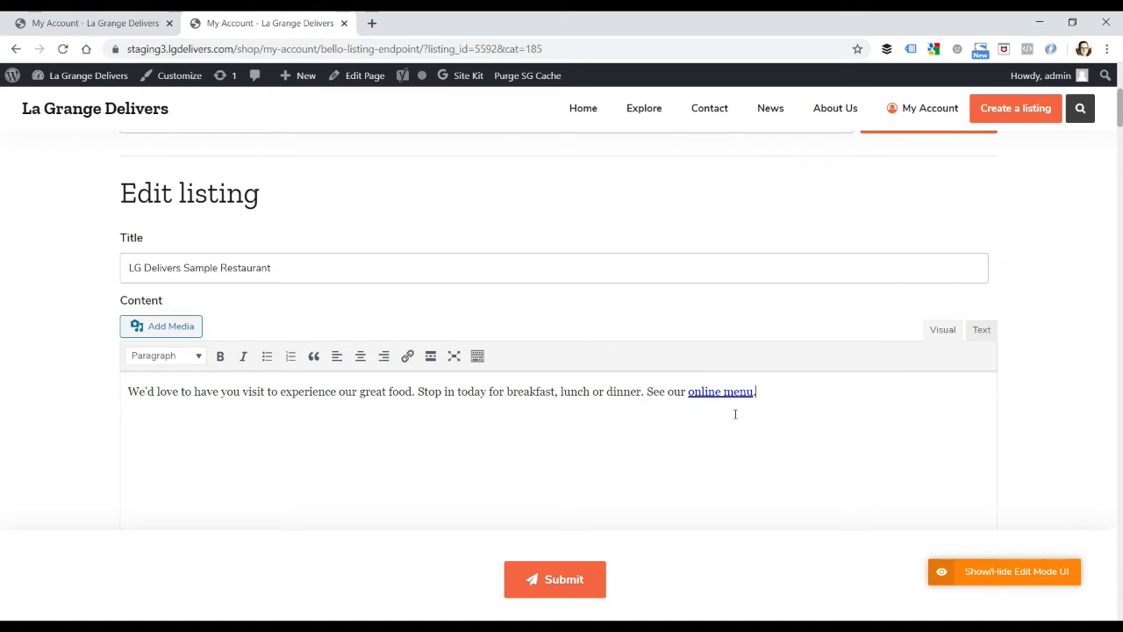
Step: Move the listing's location pin west along the railway to W Burlington Ave, just northeast of Just Escape Room
scroll(726, 413, down, 5)
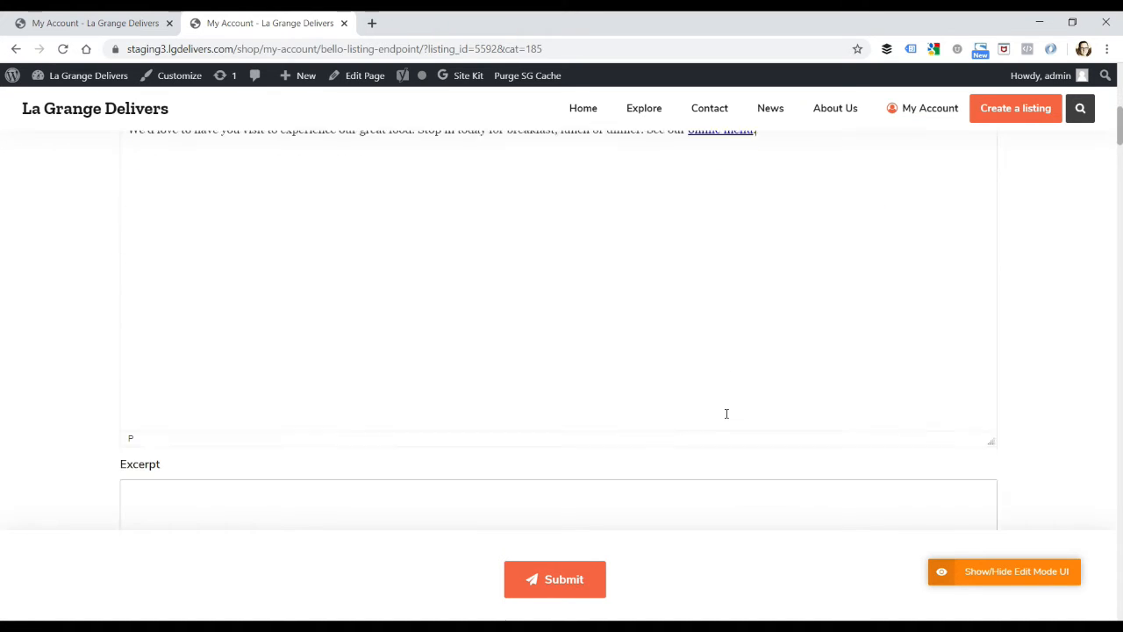
scroll(722, 416, down, 4)
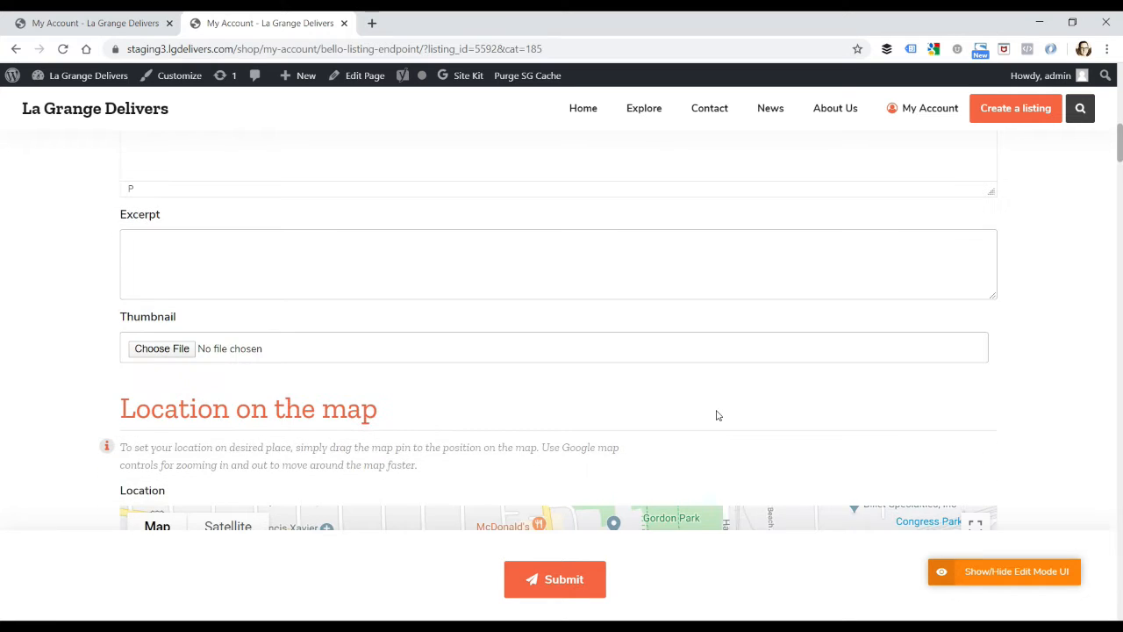
scroll(716, 415, down, 3)
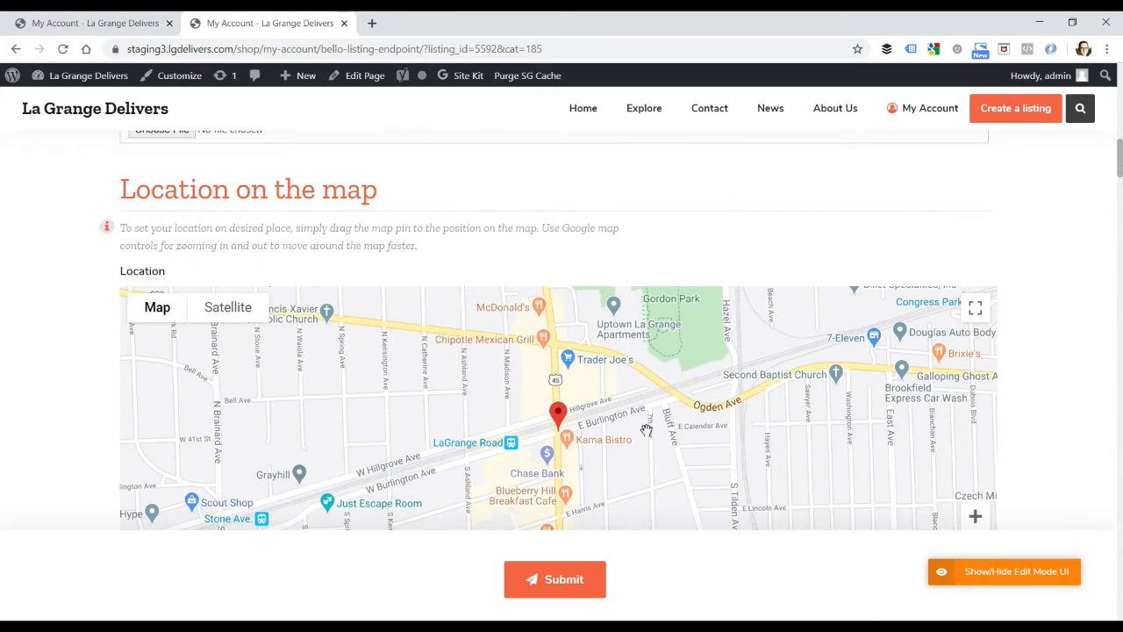
scroll(643, 429, down, 1)
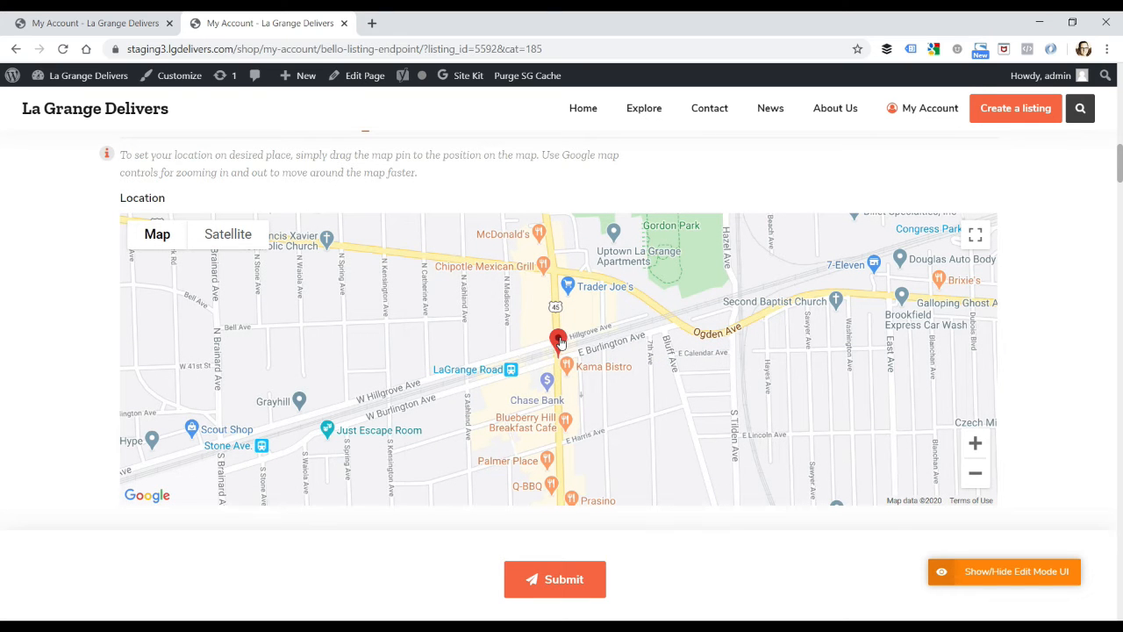
drag(560, 342, 410, 388)
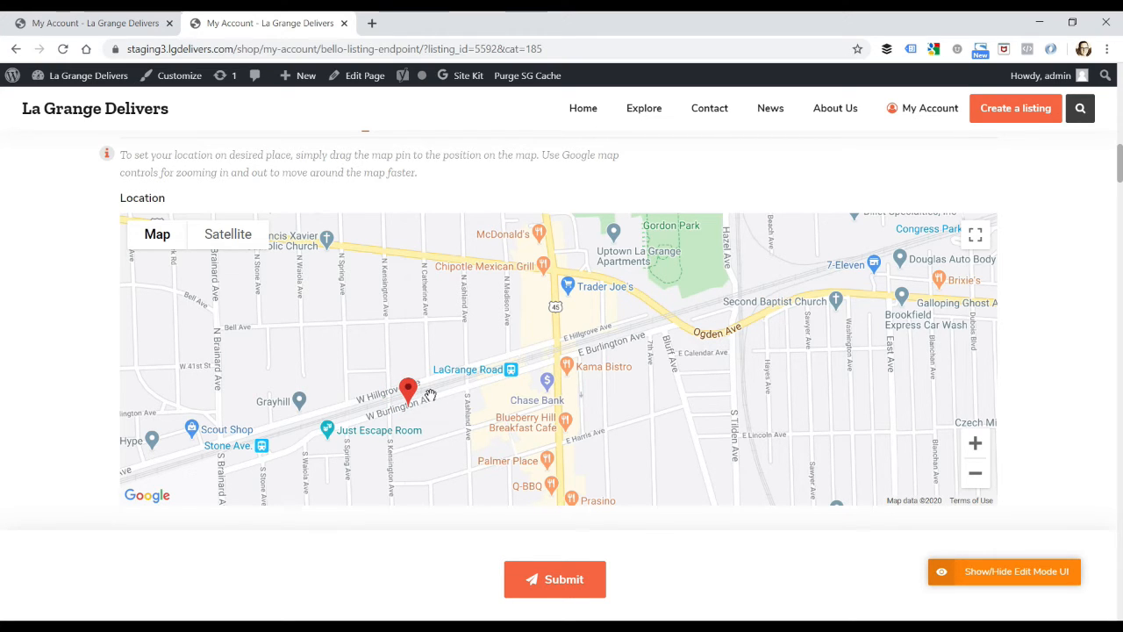
Step: Set the listing's price range from 10.00 to 20.00
scroll(430, 395, down, 1)
scroll(431, 394, down, 2)
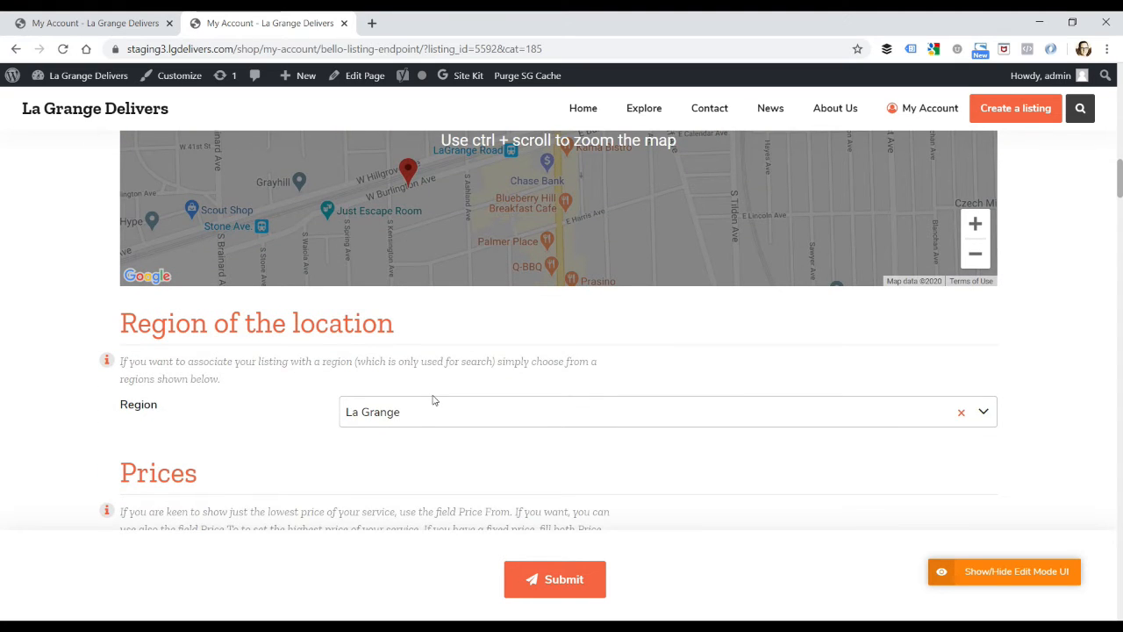
scroll(413, 377, down, 1)
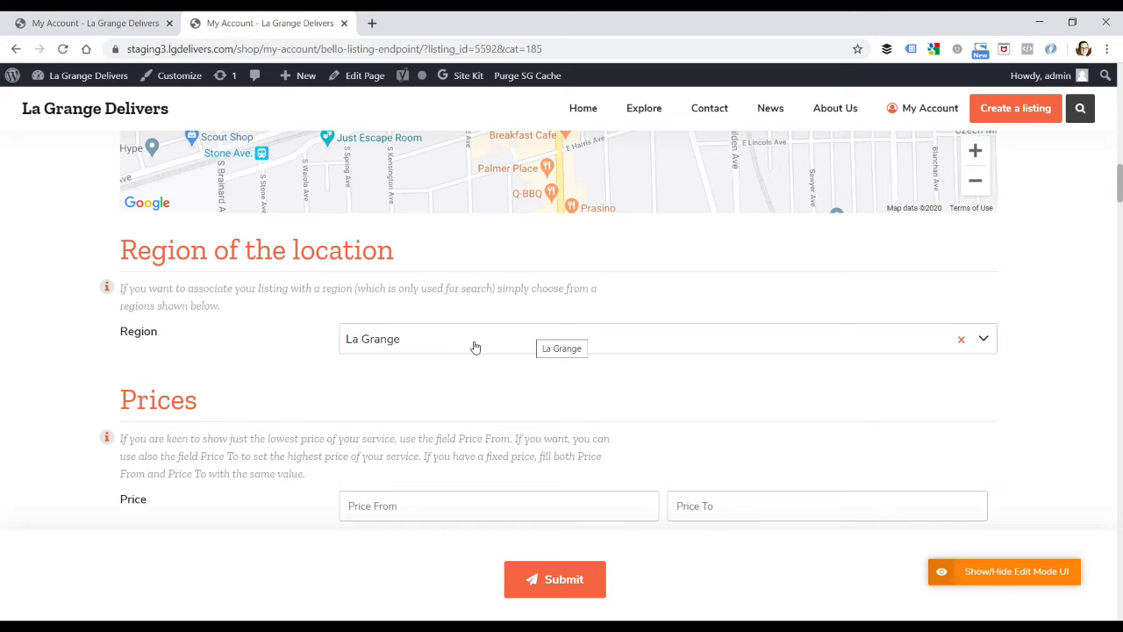
scroll(465, 352, down, 1)
scroll(465, 352, down, 3)
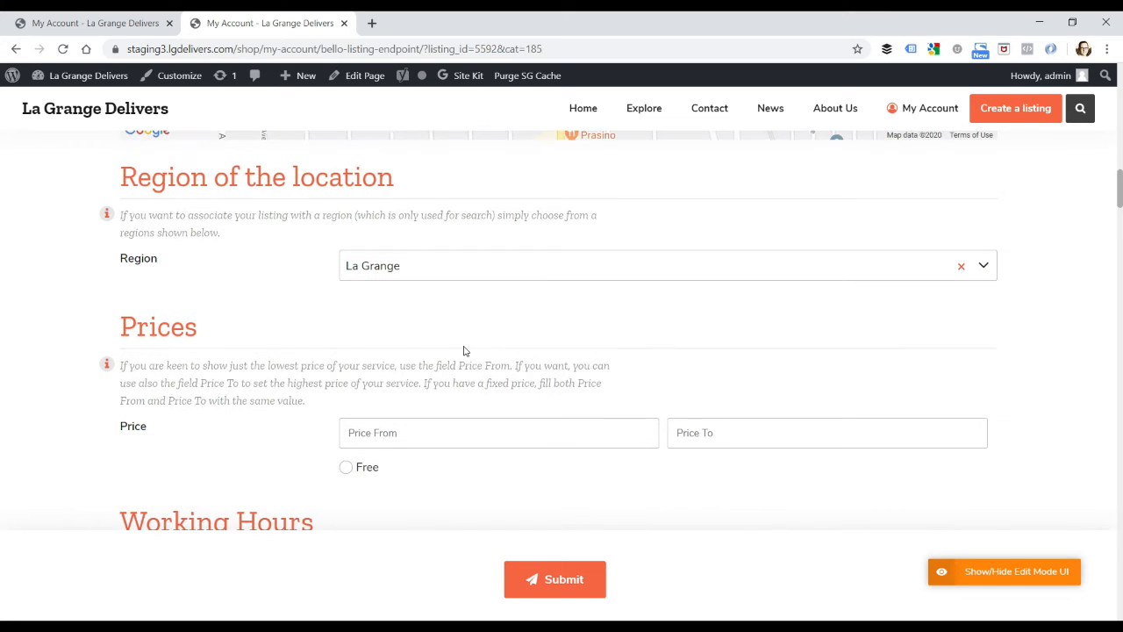
click(410, 360)
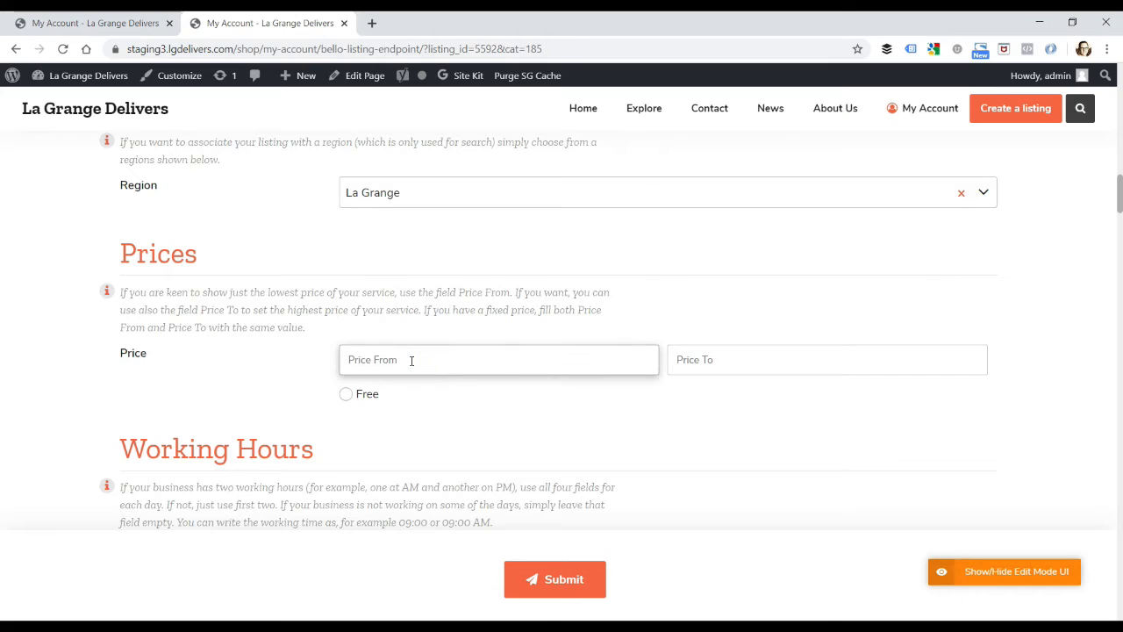
text(10.00)
click(741, 361)
text(20.00)
click(637, 396)
Step: Set Tuesday's first opening time in the working hours to 08:00 AM
scroll(618, 420, down, 3)
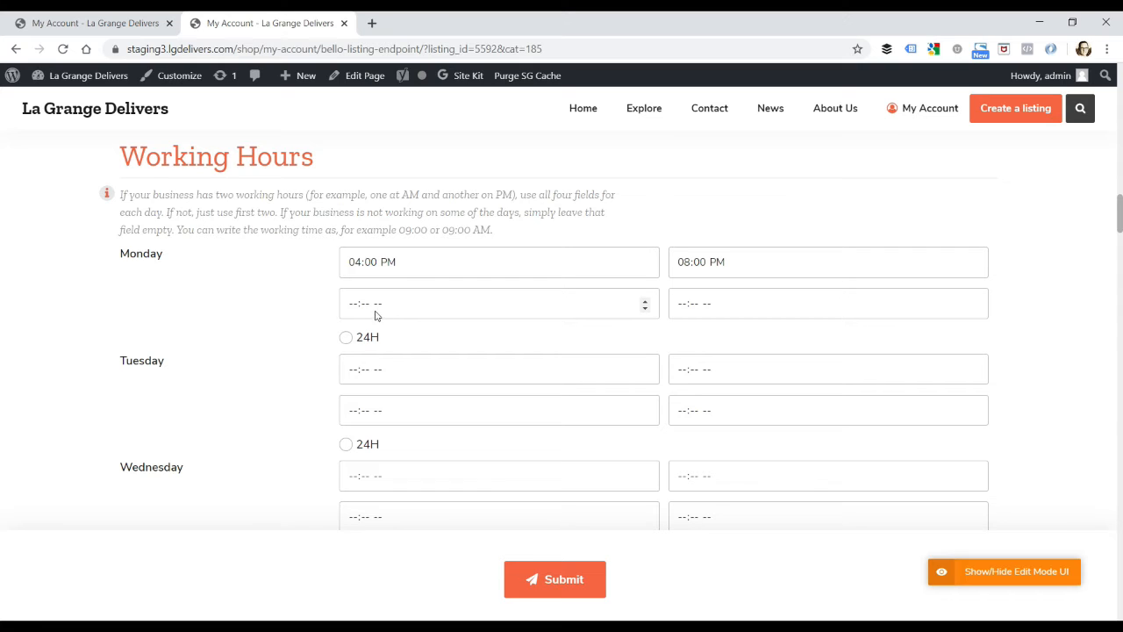
click(354, 373)
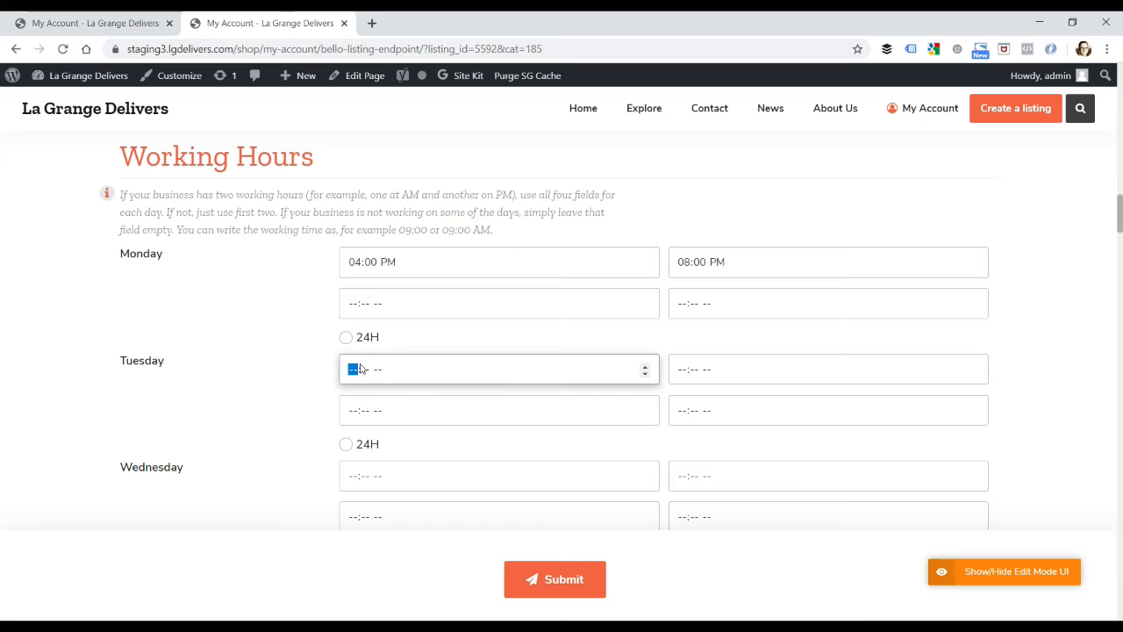
text(08:-- --)
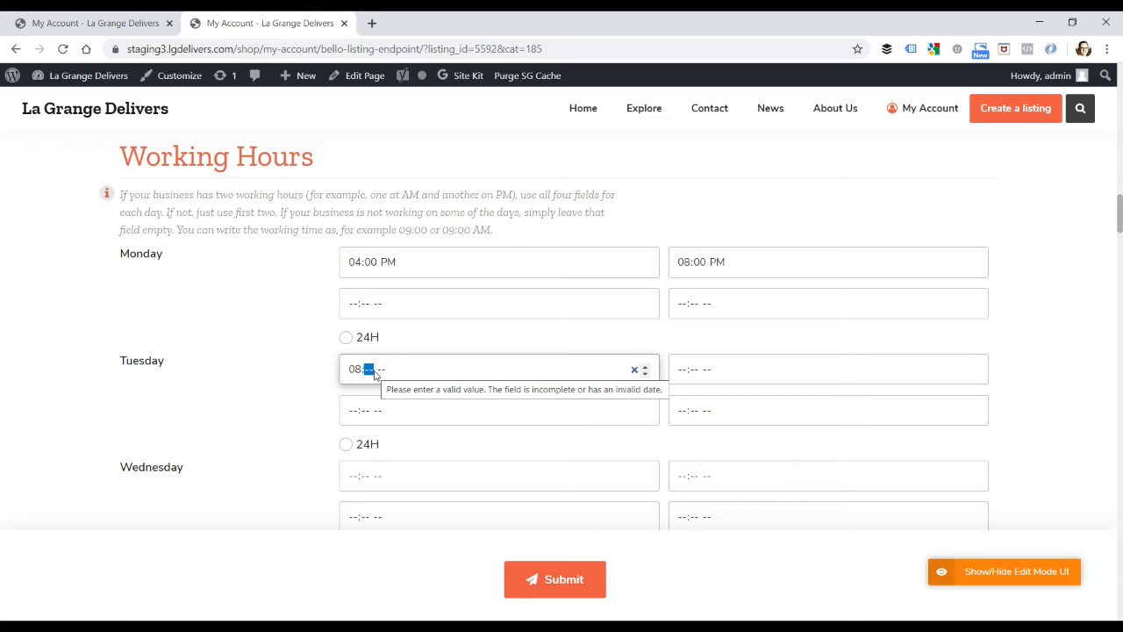
scroll(375, 370, down, 5)
scroll(376, 322, up, 4)
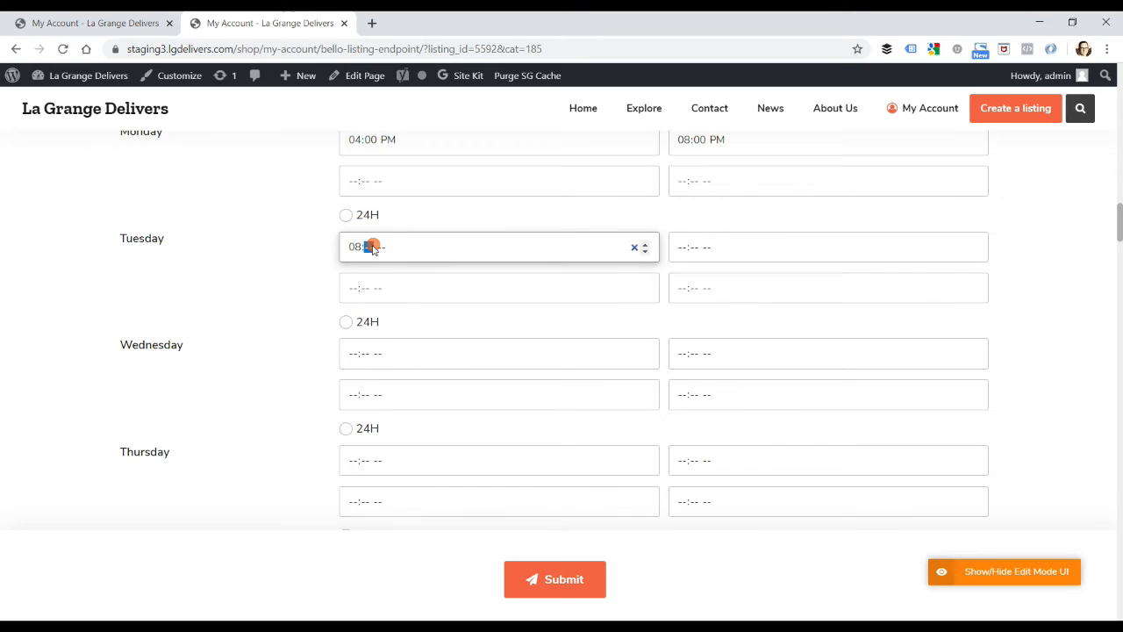
text(00)
click(386, 249)
text(pa)
Step: Set Tuesday's first closing time in the working hours to 05:00 PM
click(683, 248)
text(05:)
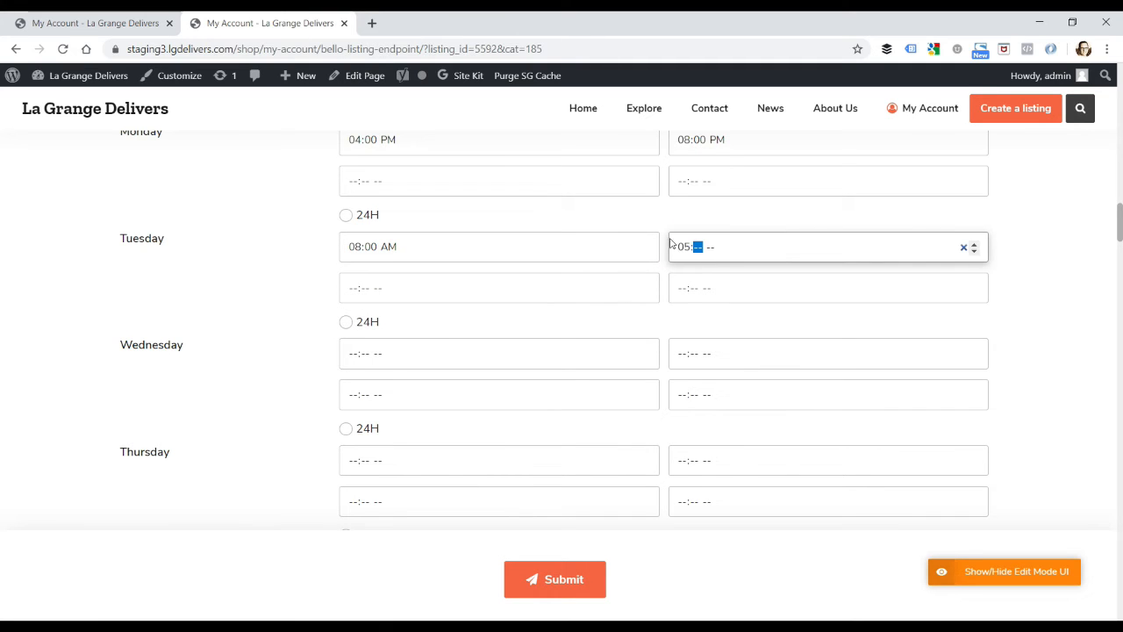
text(00)
click(715, 247)
text(p)
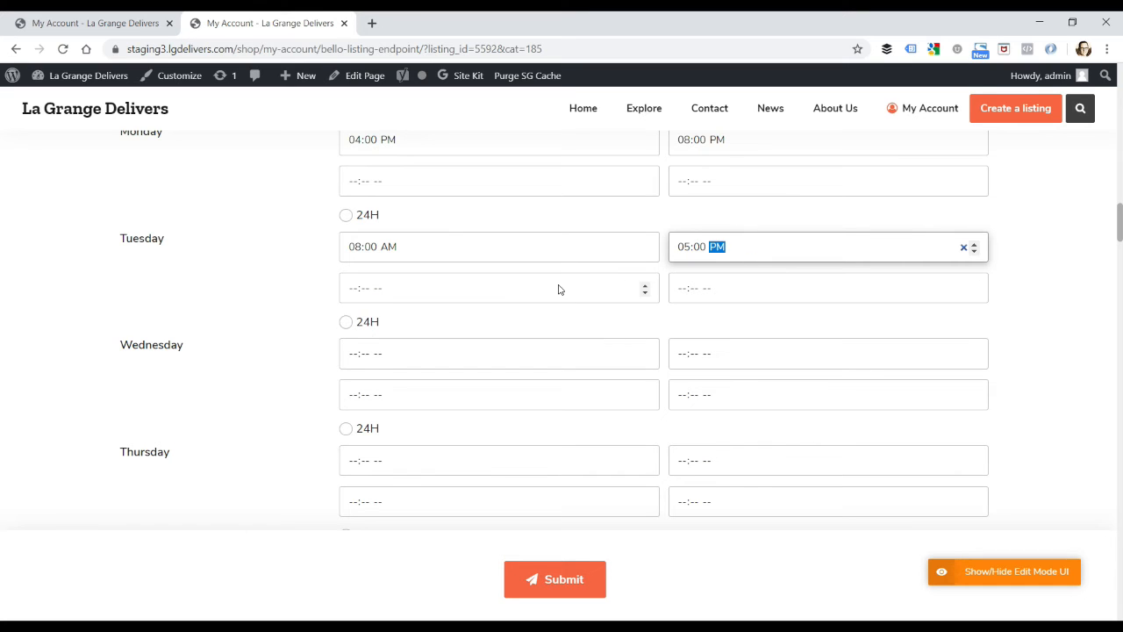
Step: Set Wednesday's first opening time in the working hours to 03:00 PM
click(587, 321)
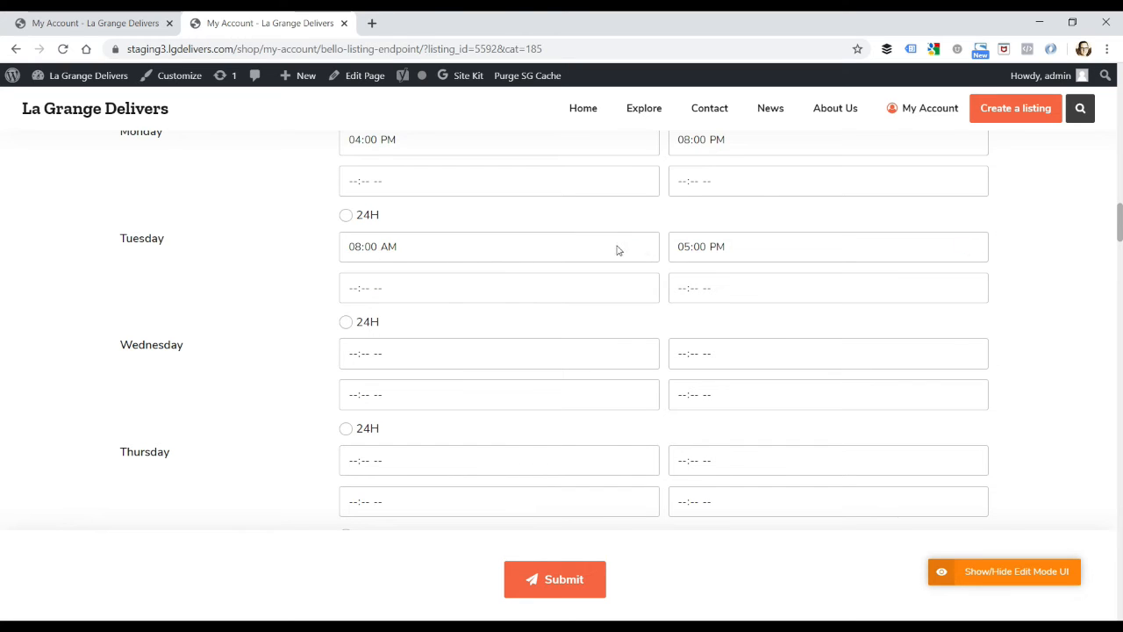
click(353, 355)
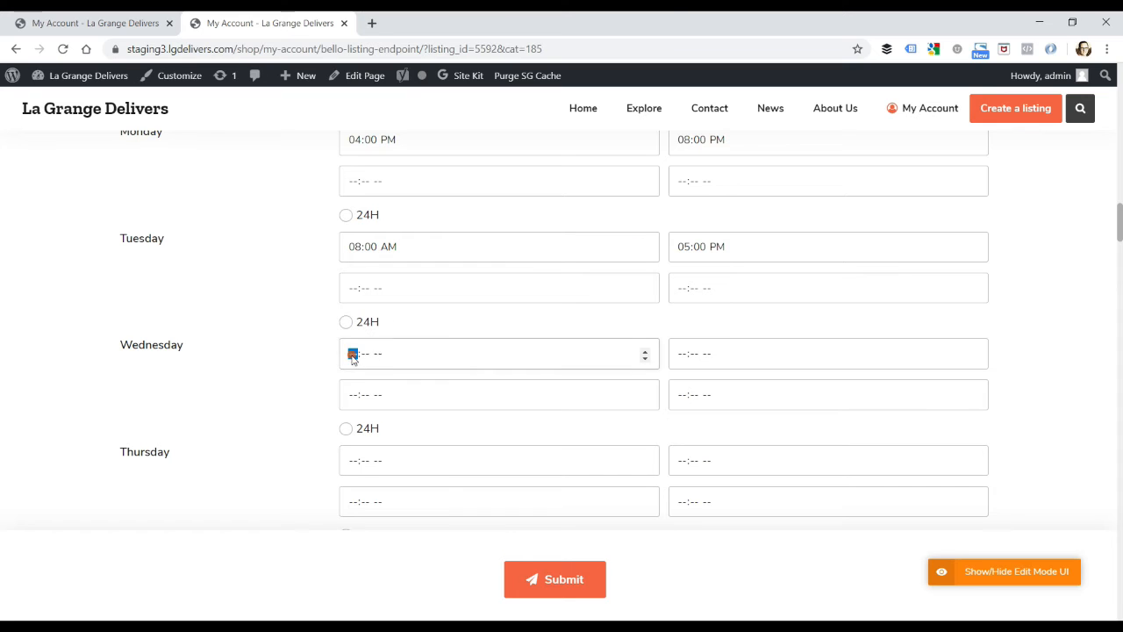
text(30)
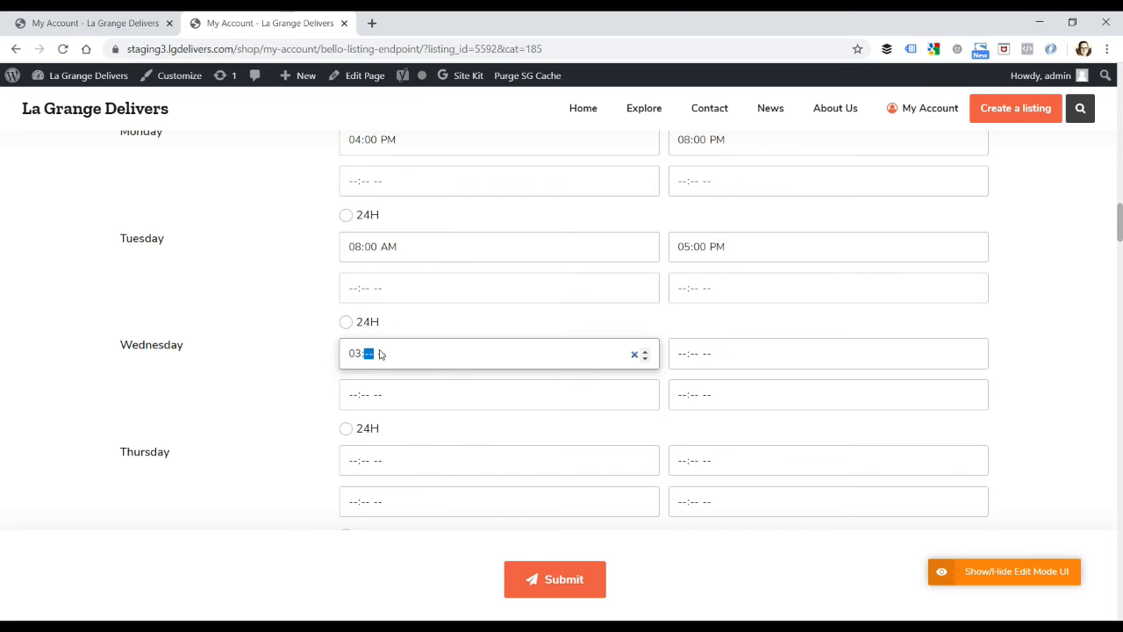
click(384, 353)
text(p)
Step: Set Wednesday's first closing time in the working hours to 08:00 PM
click(678, 354)
text(08:)
text(00 PM)
click(712, 355)
text(p)
Step: Check the address, phone and website under Contact Information, and look over the social network and FAQ fields
scroll(530, 371, down, 5)
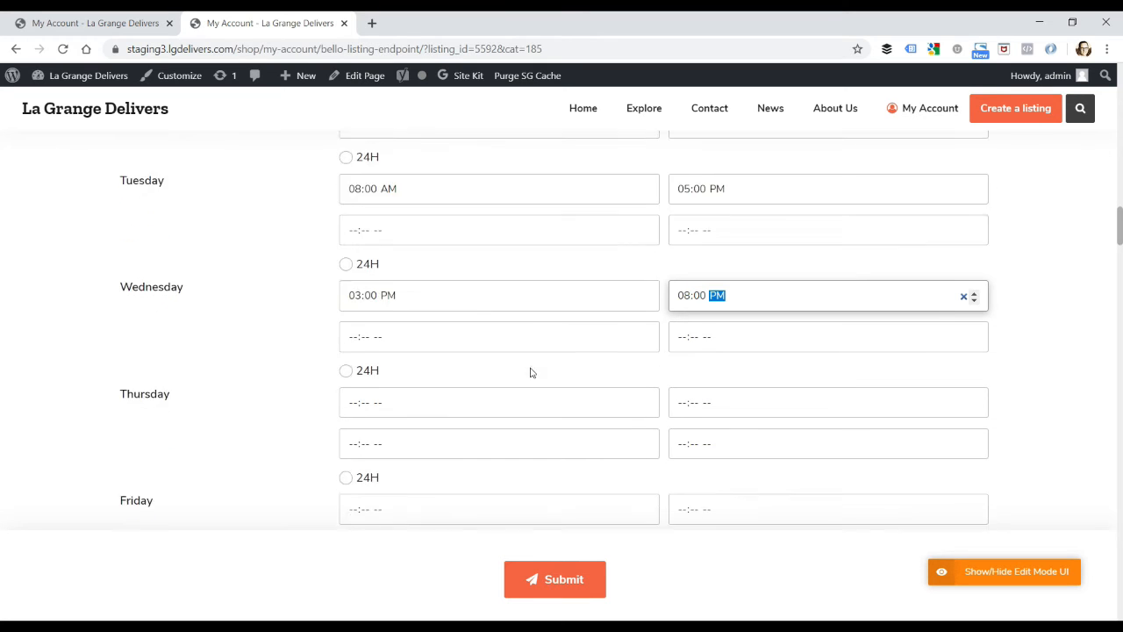
scroll(532, 374, down, 2)
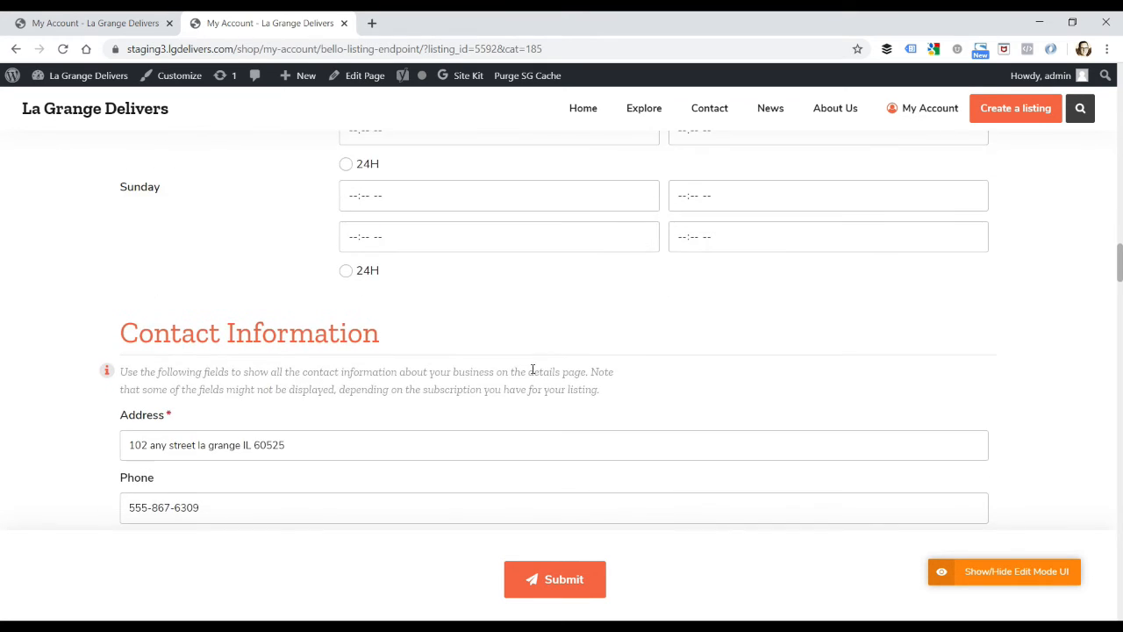
scroll(532, 370, down, 3)
drag(322, 229, 120, 237)
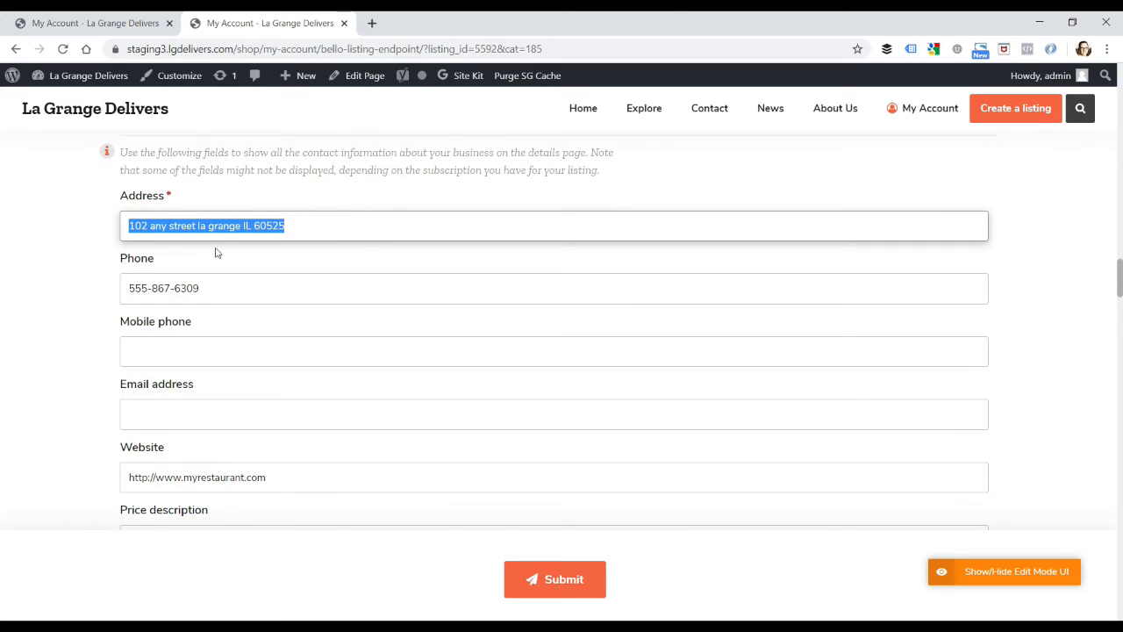
drag(219, 296, 108, 293)
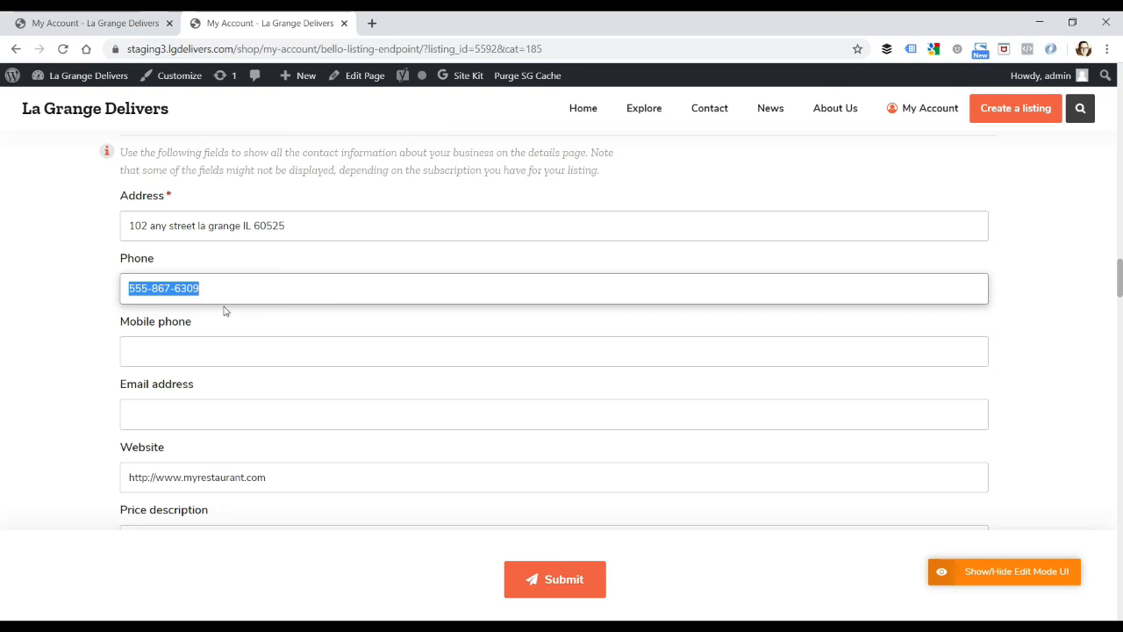
drag(296, 478, 98, 480)
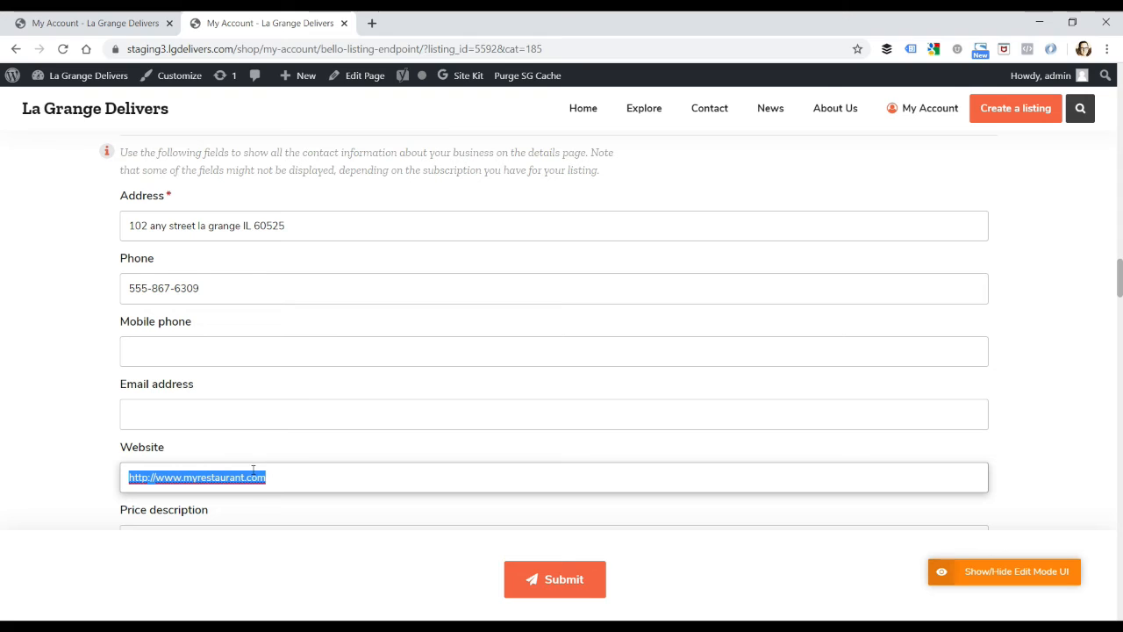
click(171, 478)
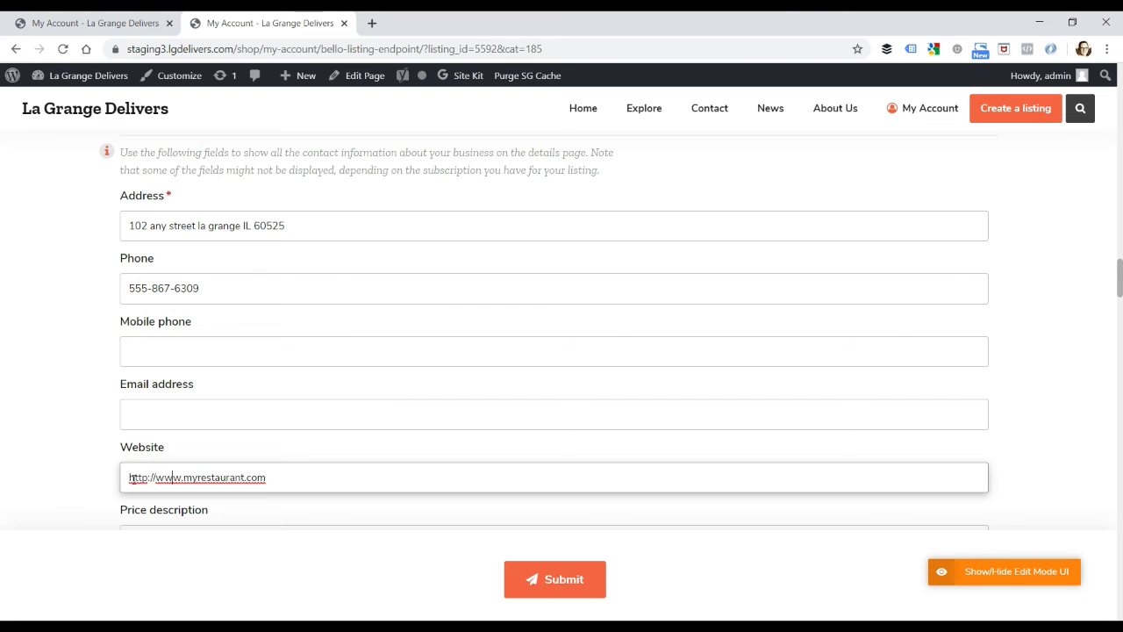
double_click(129, 478)
scroll(294, 474, down, 2)
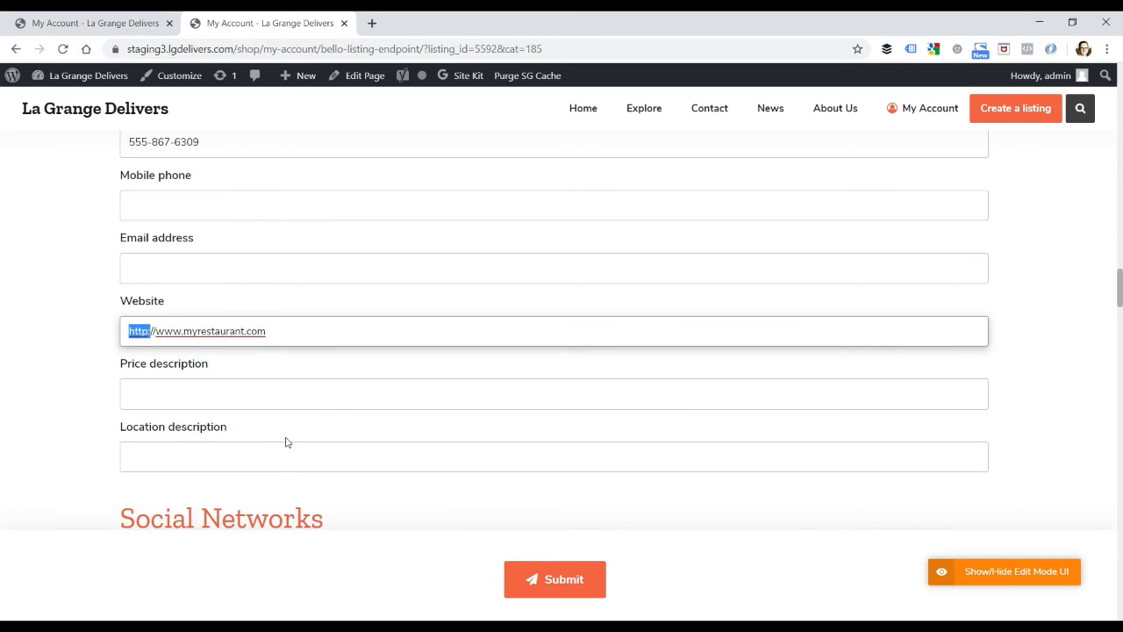
scroll(285, 443, down, 5)
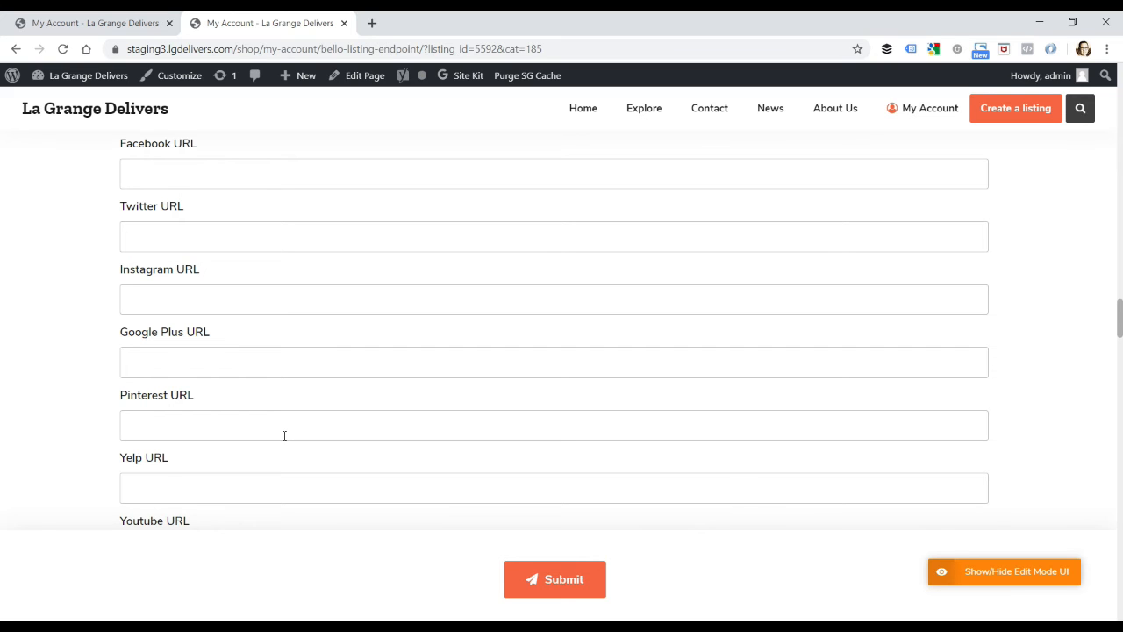
scroll(281, 431, down, 1)
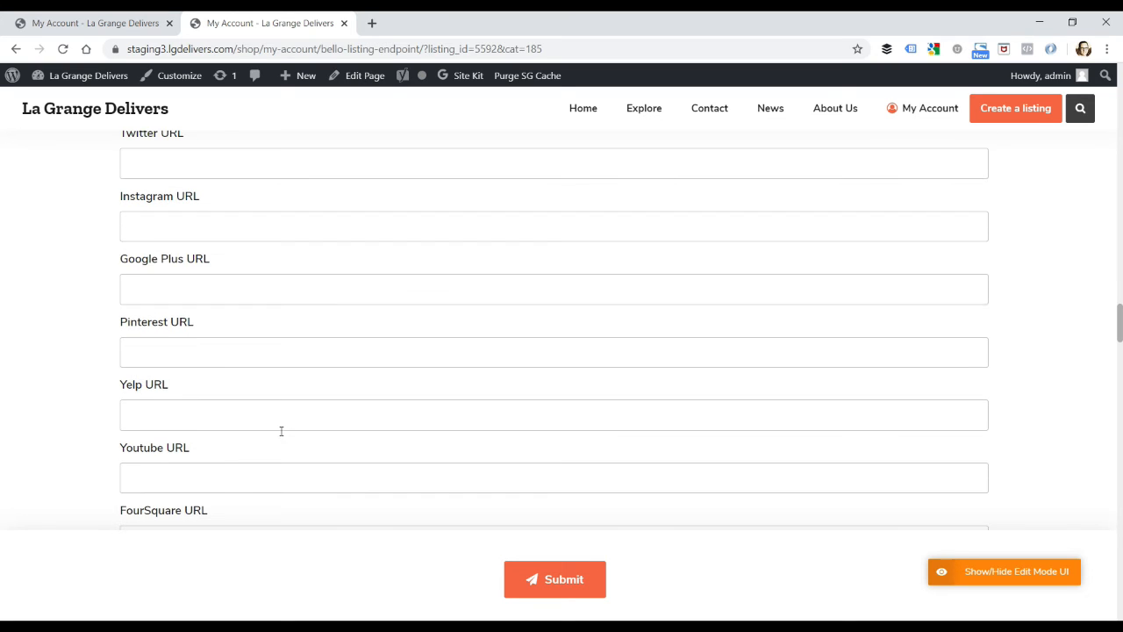
scroll(281, 435, down, 2)
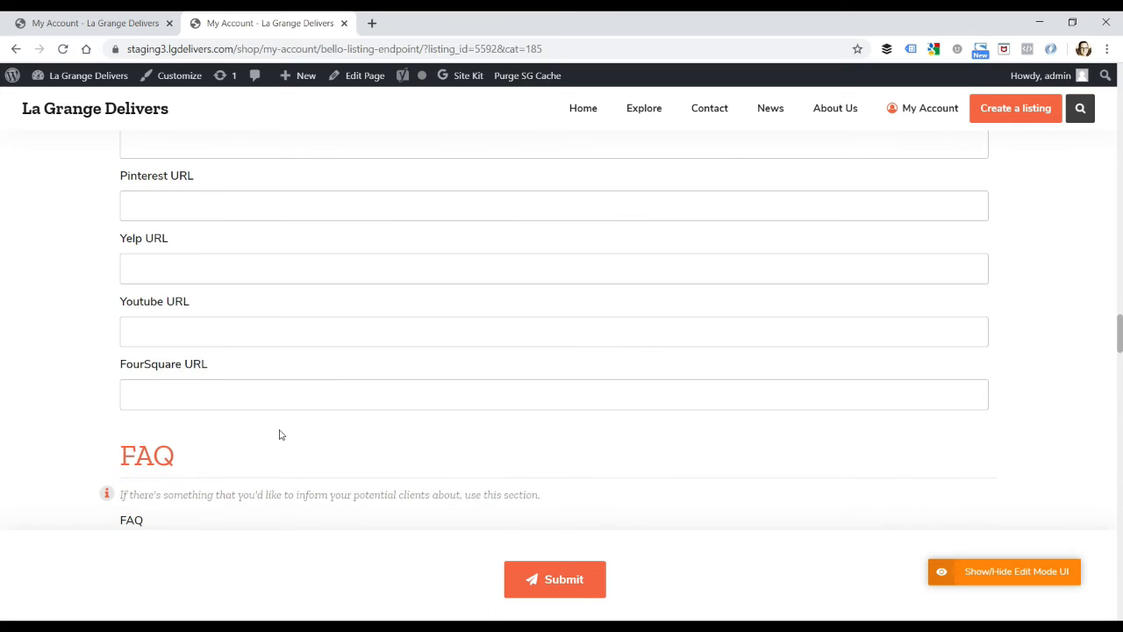
scroll(281, 435, down, 8)
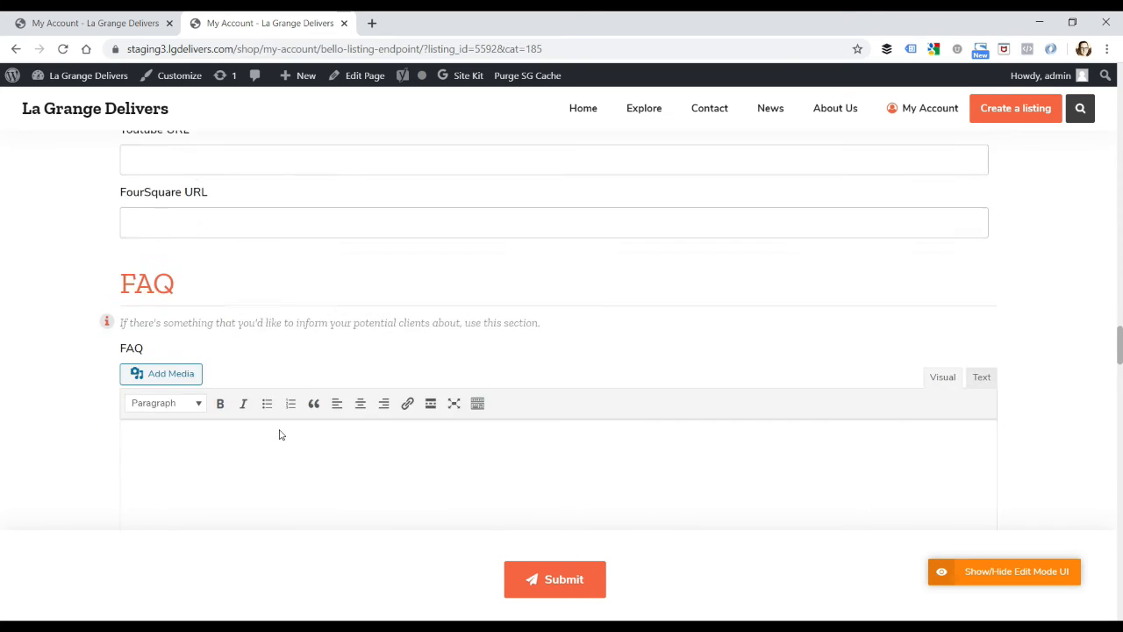
Step: Mark Curbside Pickup, Delivery and Take Out as the listing's amenities
scroll(279, 433, down, 2)
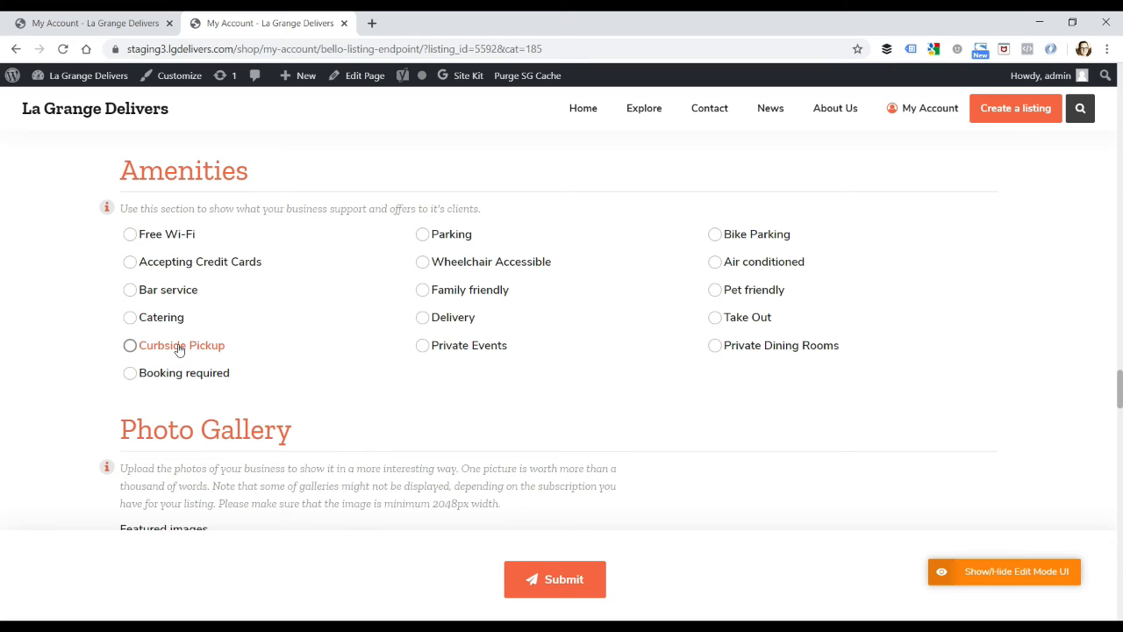
click(131, 348)
click(423, 319)
click(715, 320)
Step: Check the featured image in the photo gallery and submit the edited listing
scroll(227, 350, down, 1)
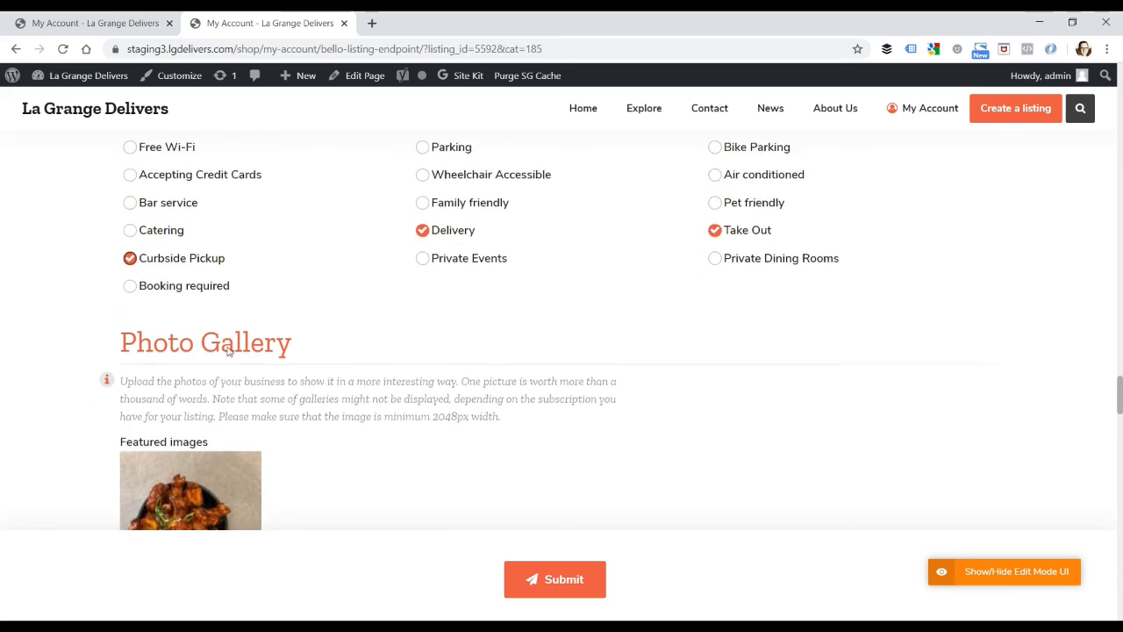
scroll(228, 350, down, 2)
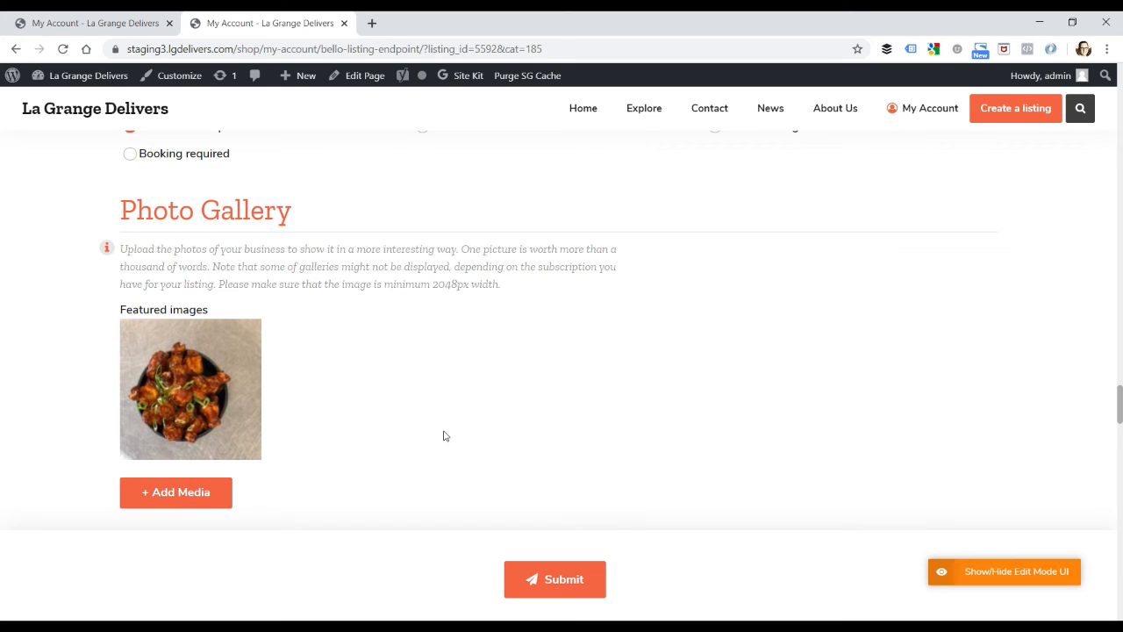
click(563, 583)
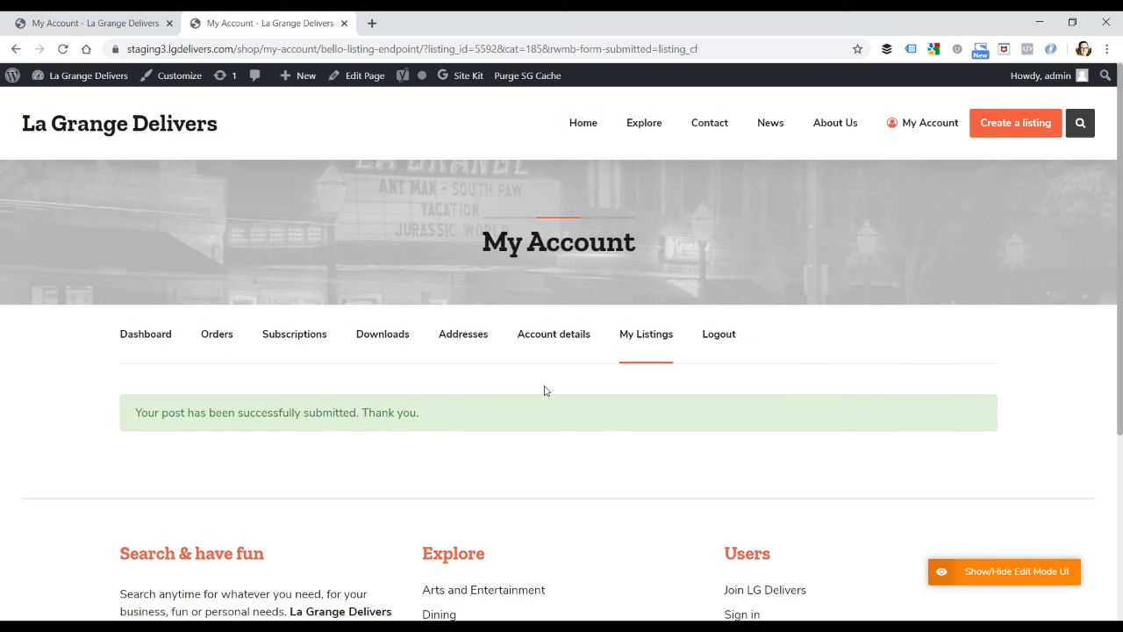
Step: Go back to the account's own listings and preview the LG Delivers Sample Restaurant listing
click(646, 338)
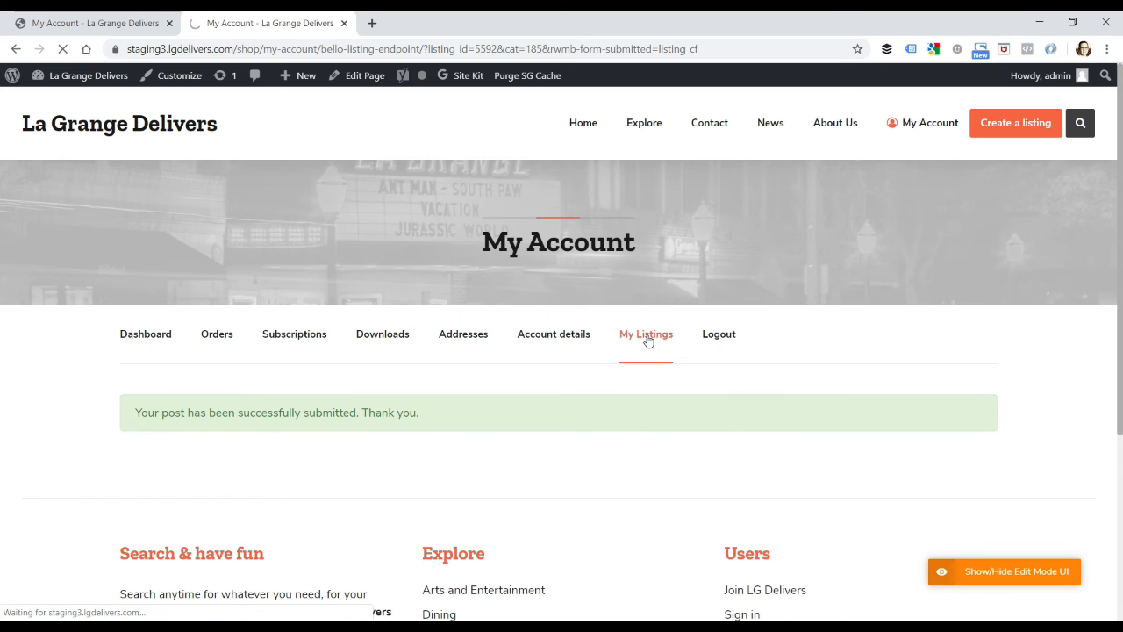
scroll(664, 368, down, 2)
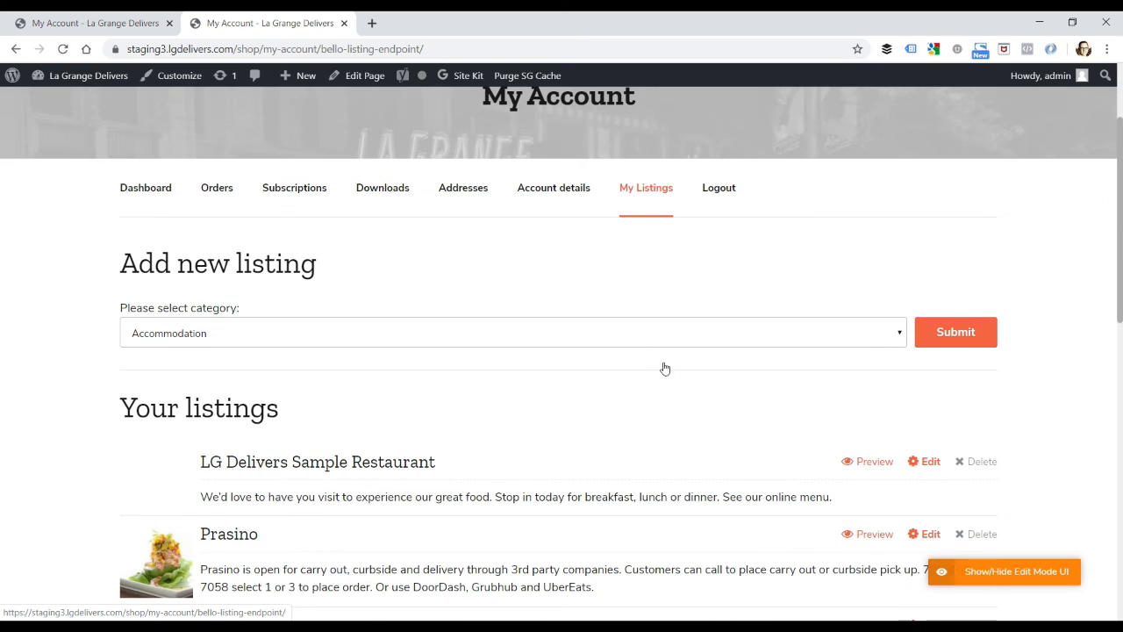
click(864, 465)
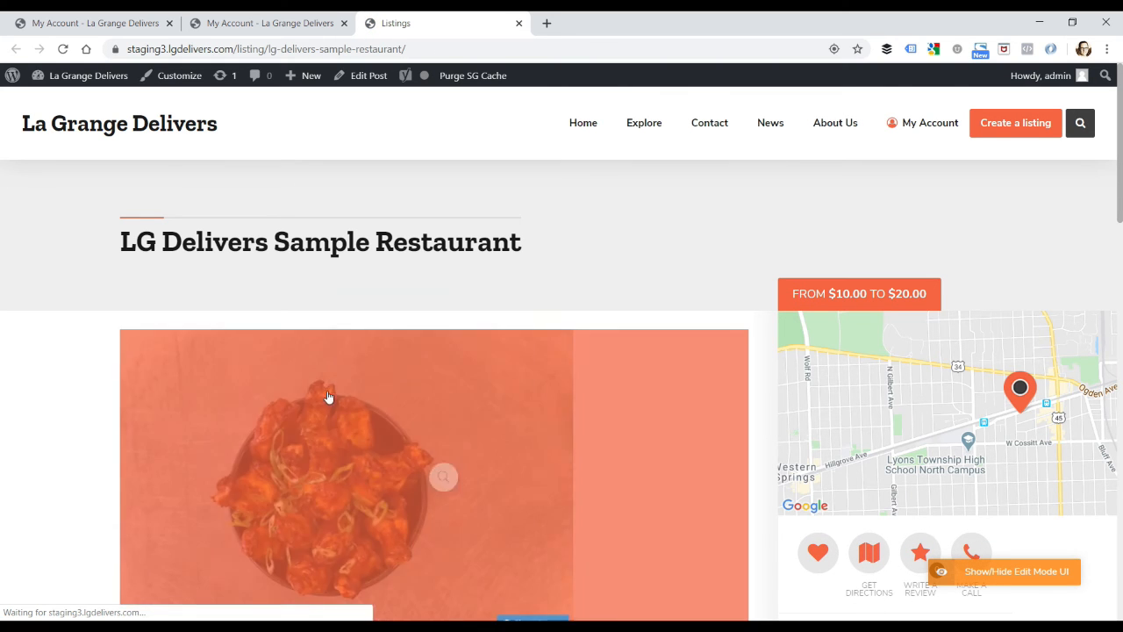
Step: Examine the published listing's map, contact details, description and amenities, and expand the opening hours to check each day
scroll(734, 401, down, 2)
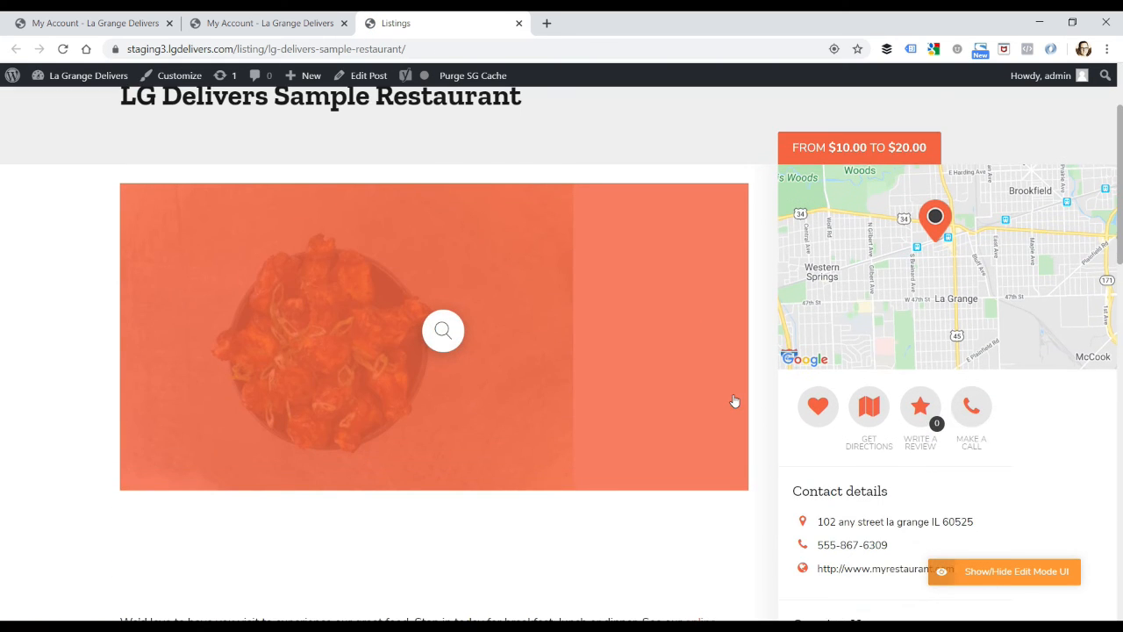
scroll(734, 401, down, 2)
scroll(281, 526, down, 1)
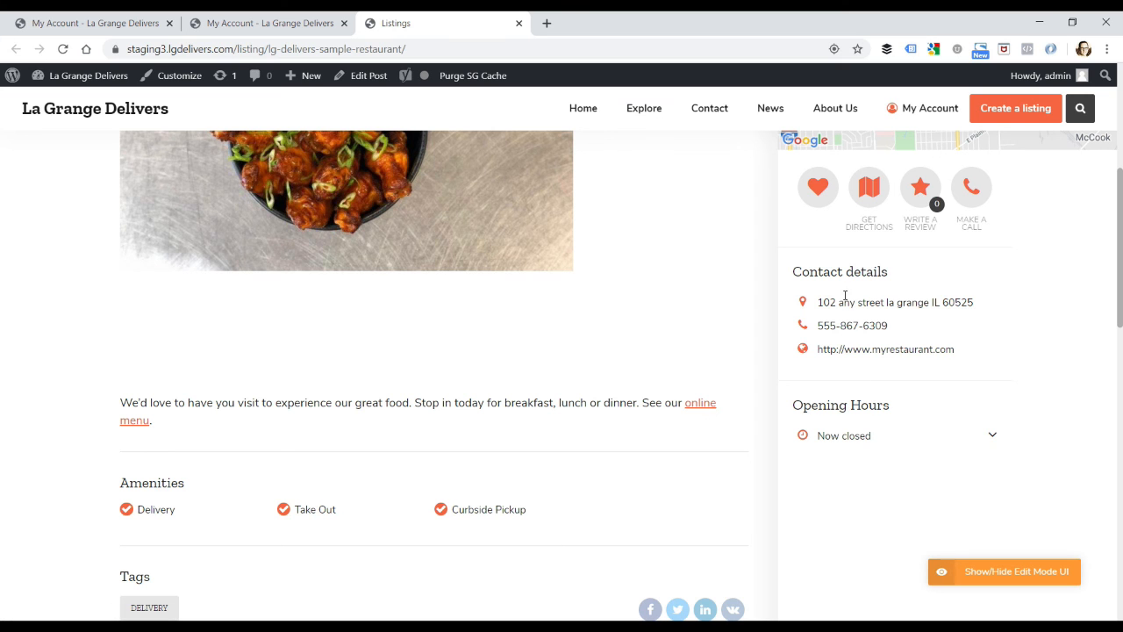
click(992, 436)
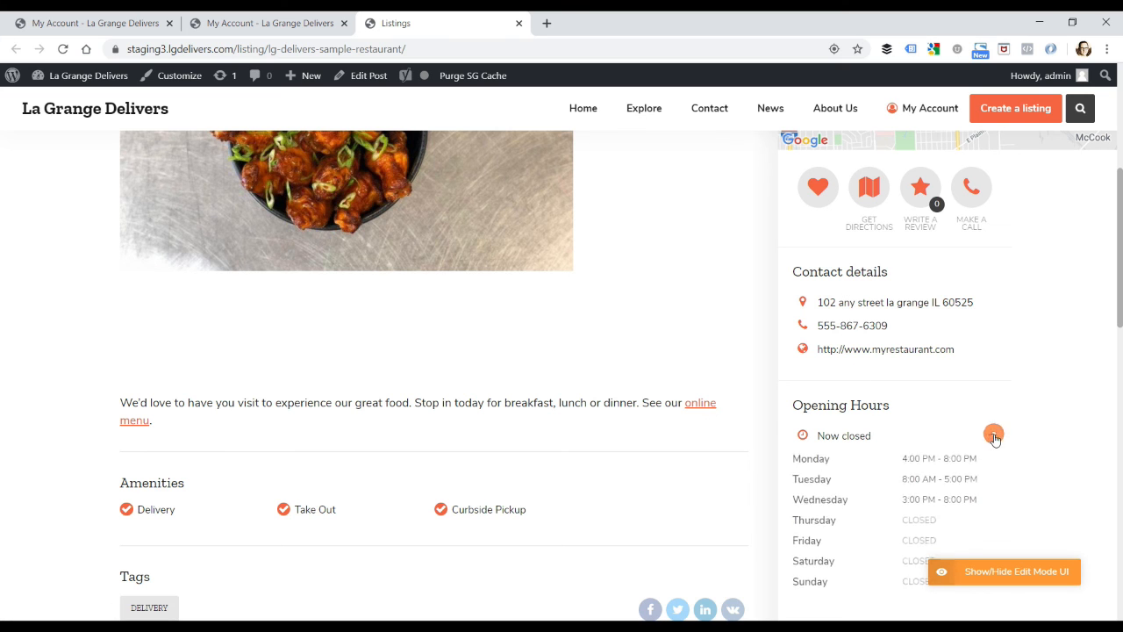
scroll(993, 439, down, 2)
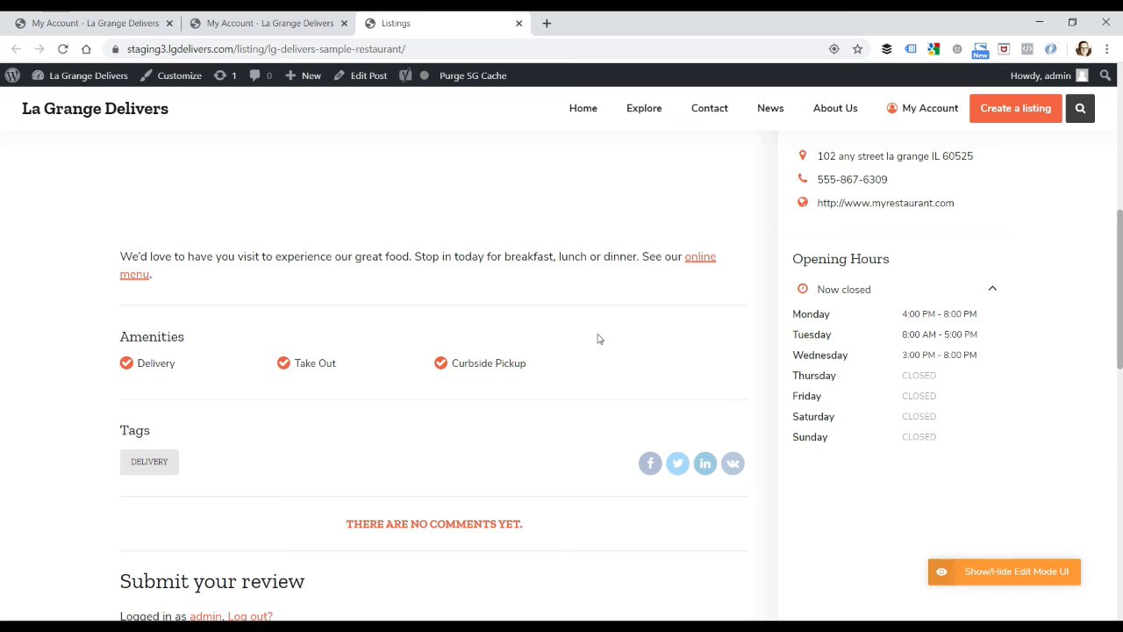
scroll(599, 338, up, 2)
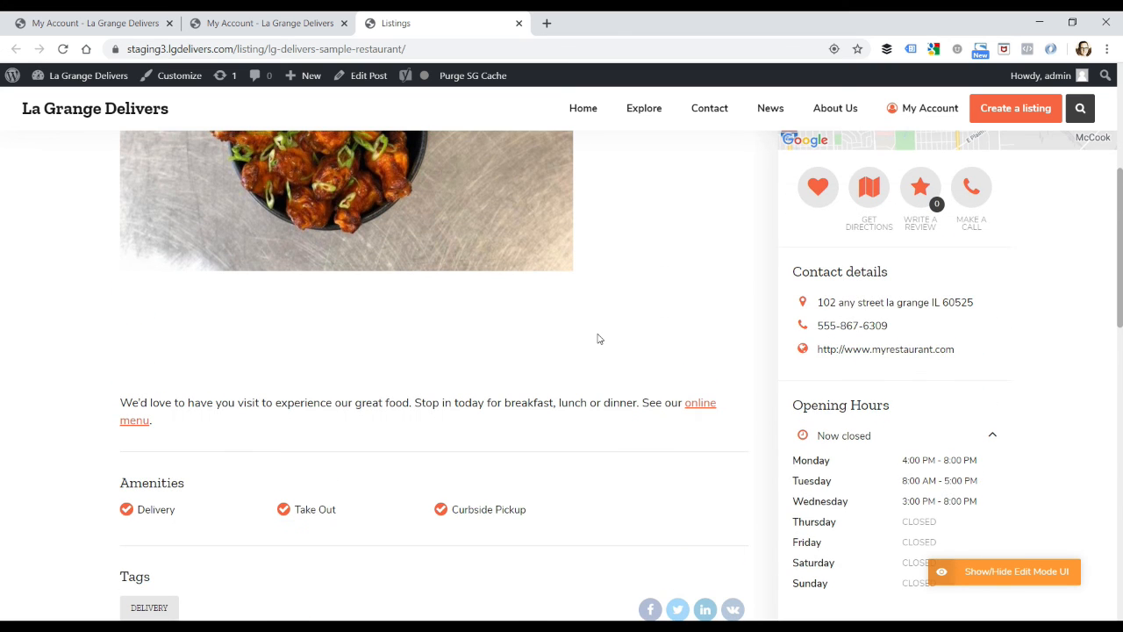